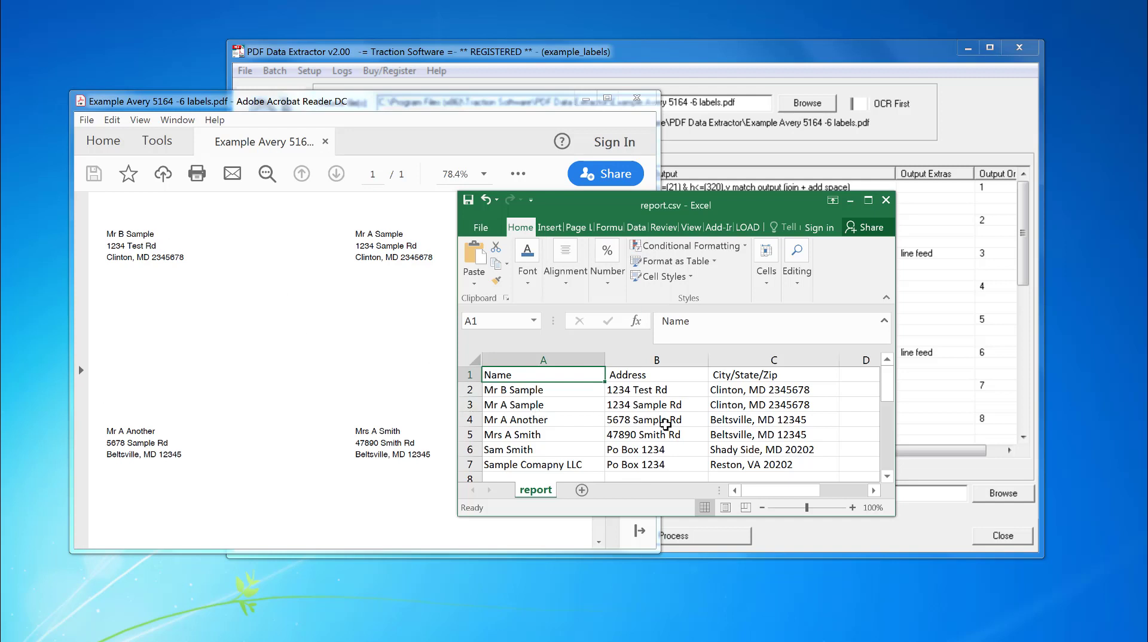
# Examine the address rows 2 to 7 in report.csv alongside the labels in the PDF.
pyautogui.click(526, 390)
pyautogui.click(471, 390)
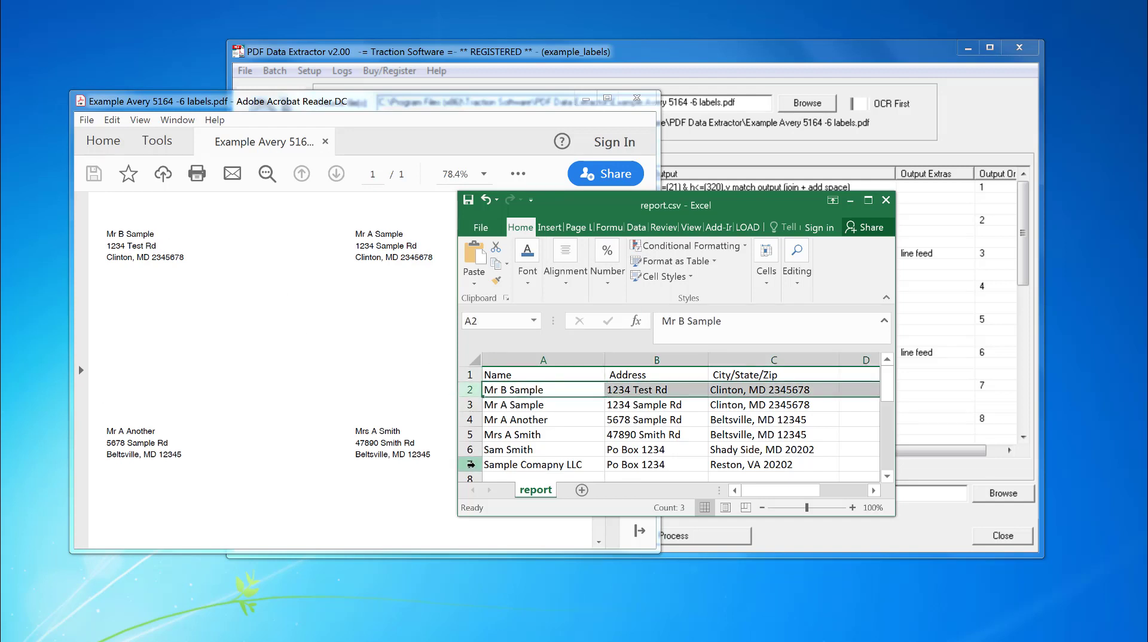
pyautogui.click(470, 465)
pyautogui.click(476, 394)
# Close report.csv without saving the changes and close the labels PDF.
pyautogui.click(886, 201)
pyautogui.click(586, 362)
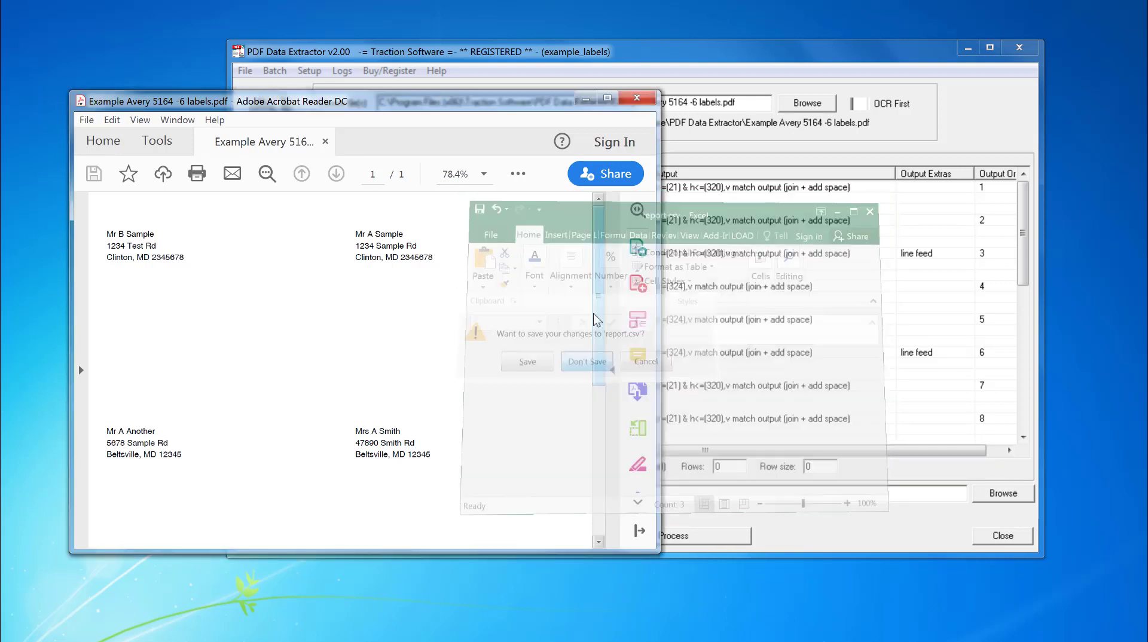
pyautogui.click(637, 97)
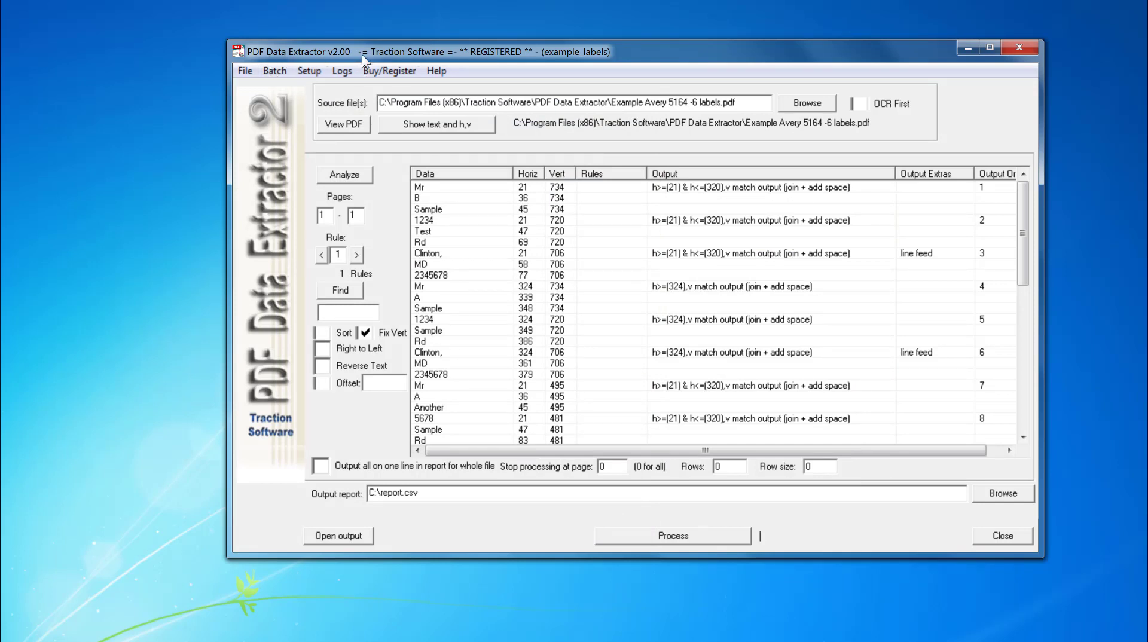
# Load the setup file example_labels.pde.
pyautogui.click(254, 73)
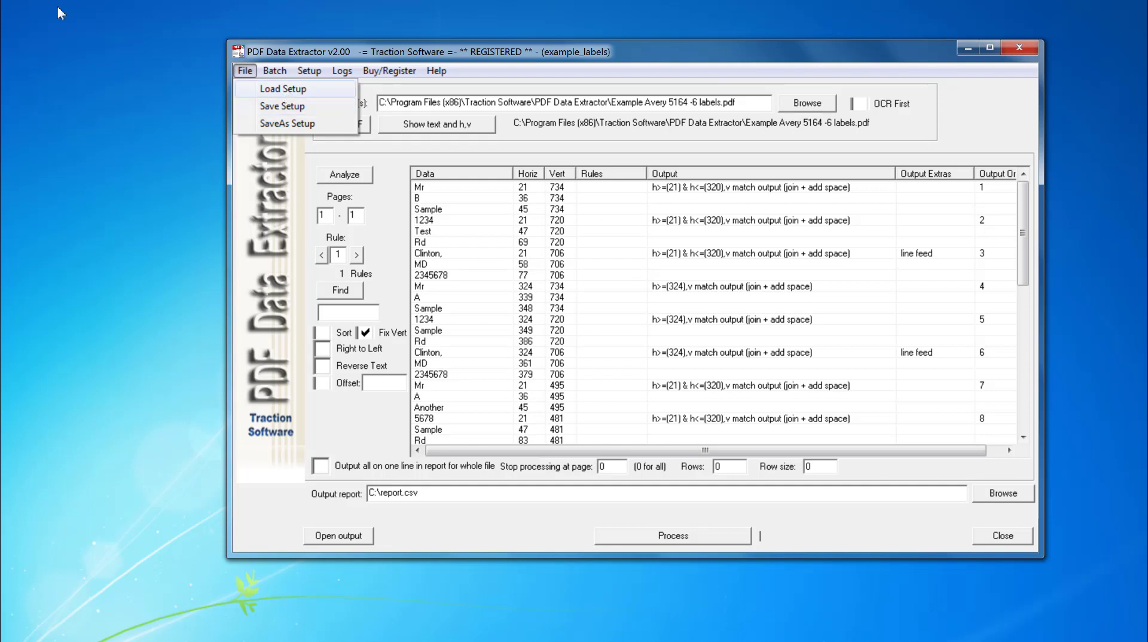
pyautogui.click(252, 89)
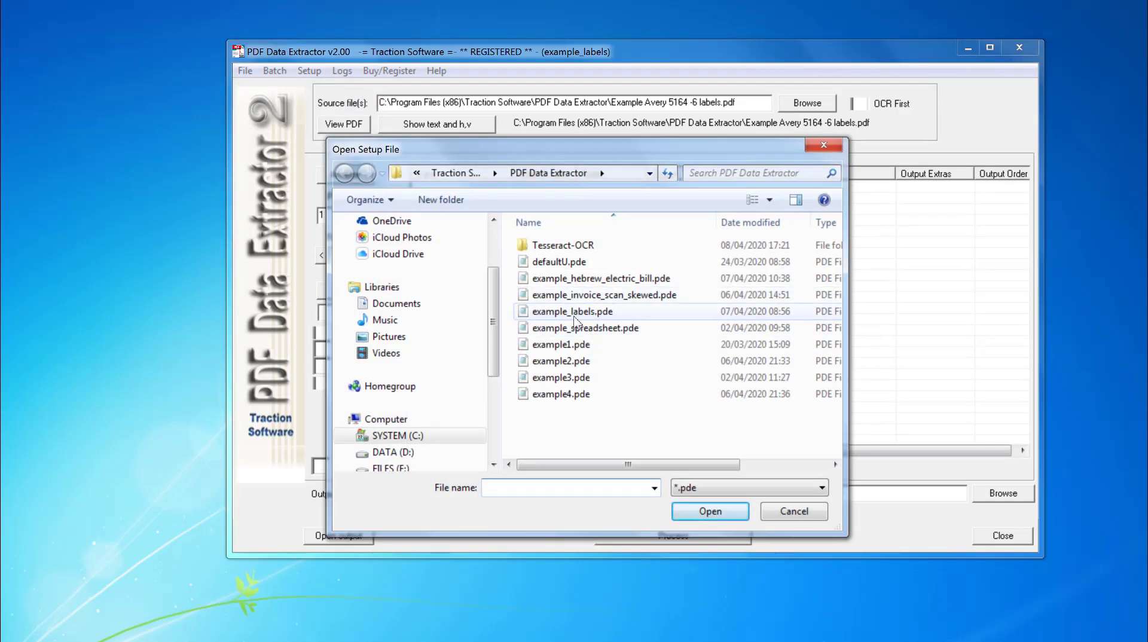
pyautogui.doubleClick(595, 311)
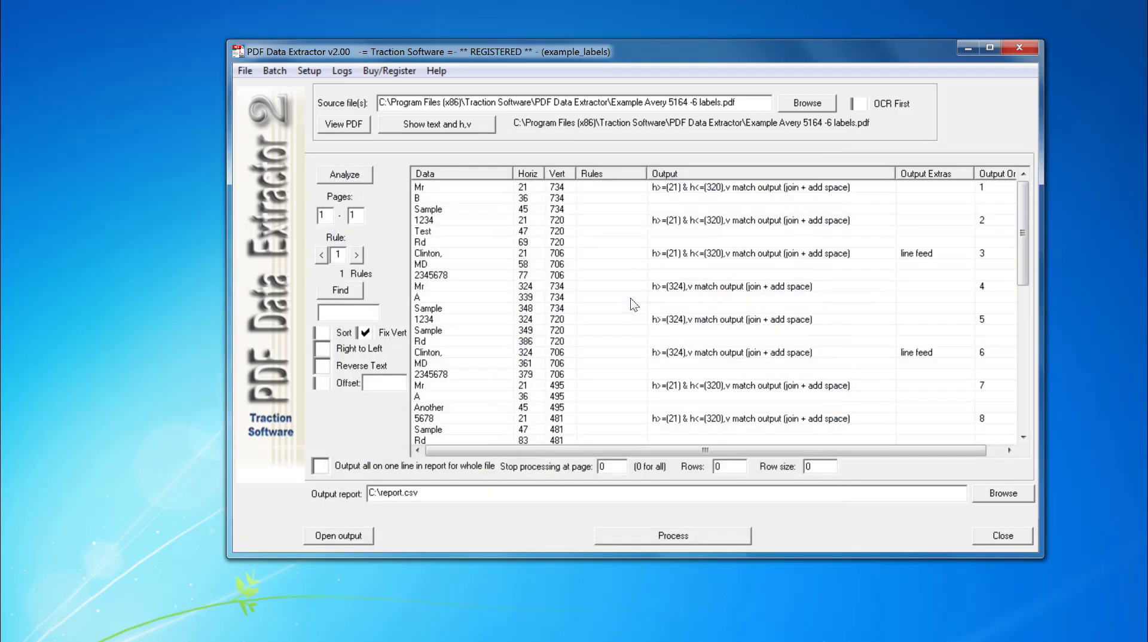
# View the source labels PDF in Adobe Acrobat Reader and return to PDF Data Extractor.
pyautogui.click(345, 124)
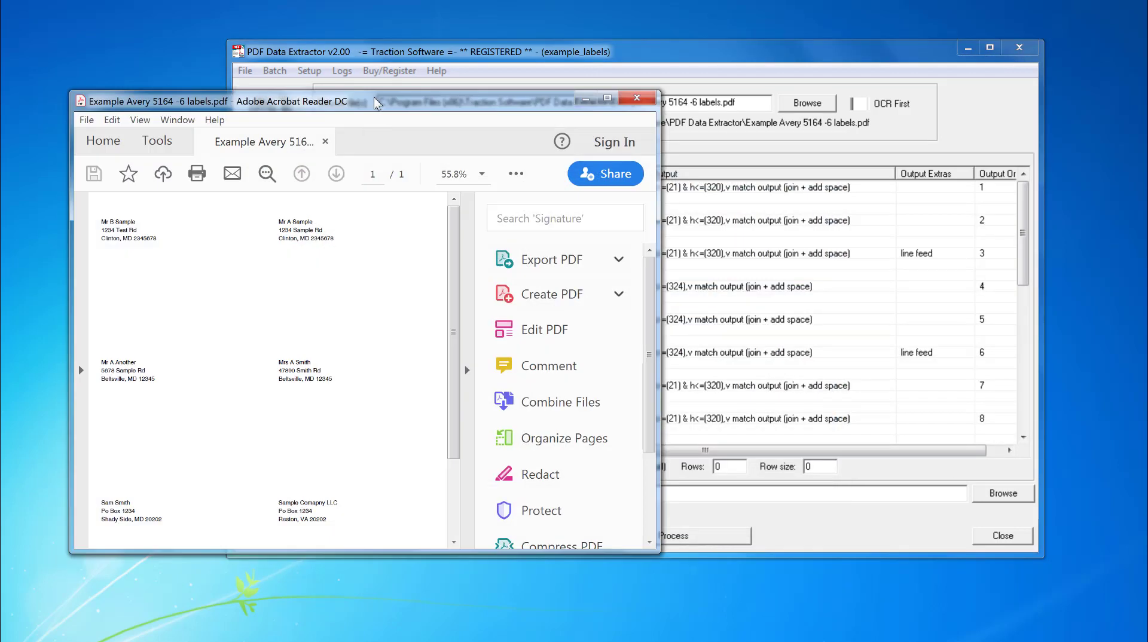
pyautogui.click(447, 363)
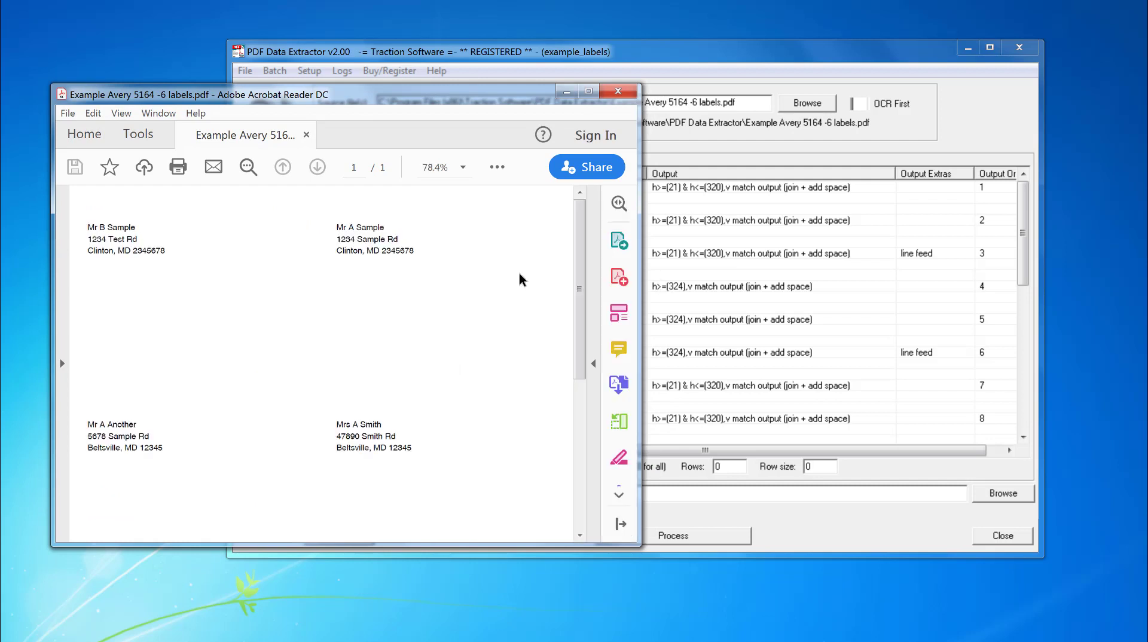
pyautogui.click(747, 60)
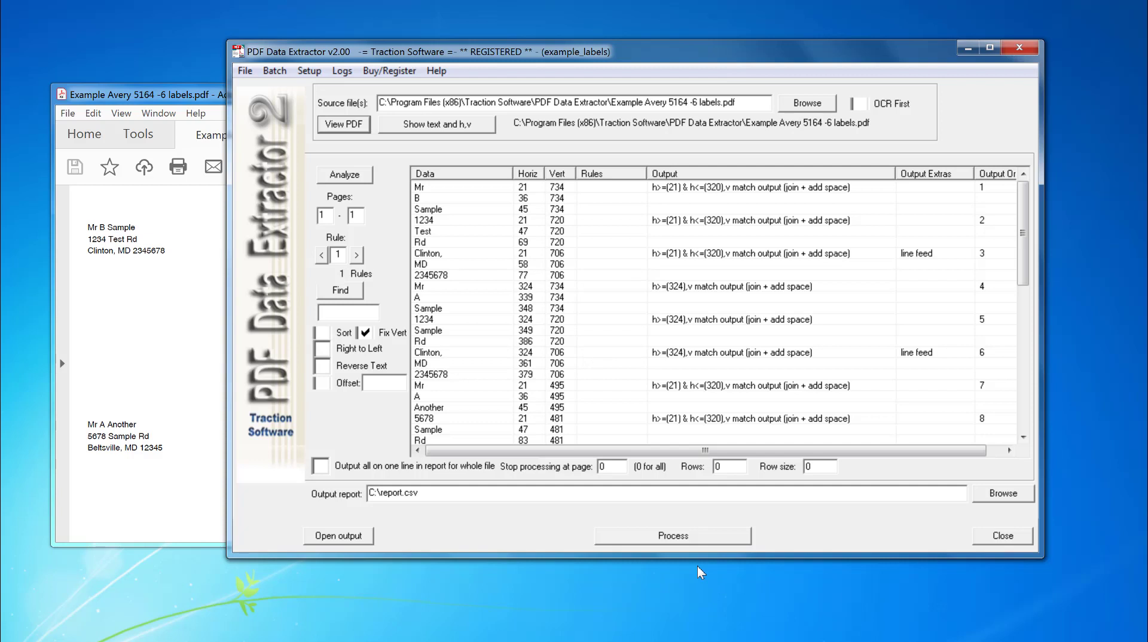
# Process the labels PDF into C:\report.csv, view the resulting report and close it.
pyautogui.click(691, 530)
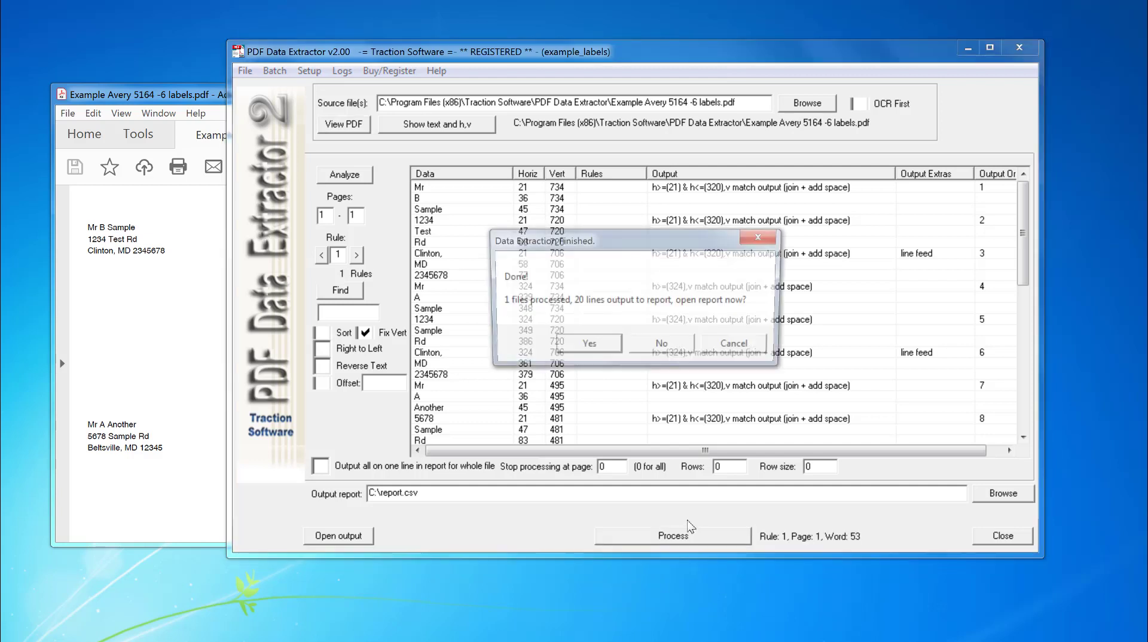
pyautogui.click(588, 347)
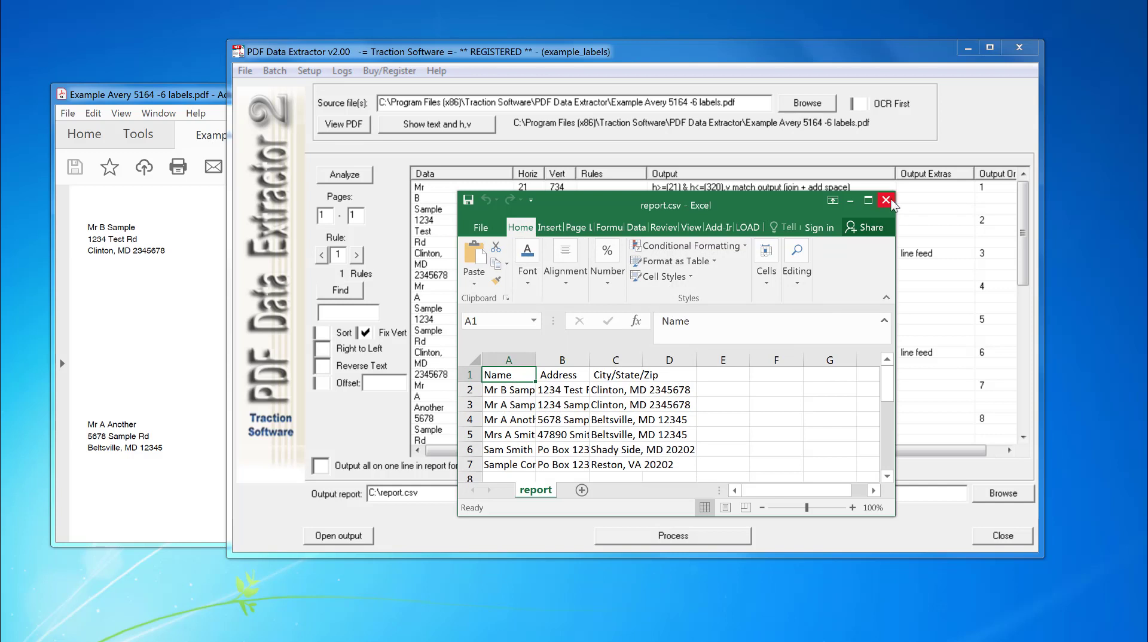
pyautogui.click(890, 201)
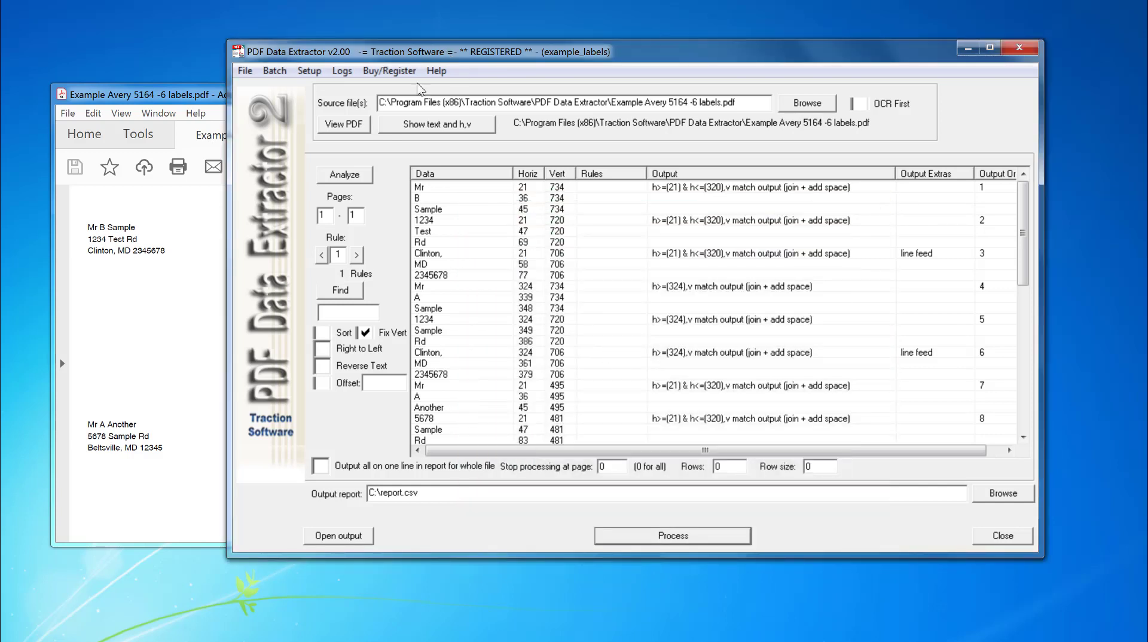
# Review the header defined for the output file and close its settings.
pyautogui.click(309, 73)
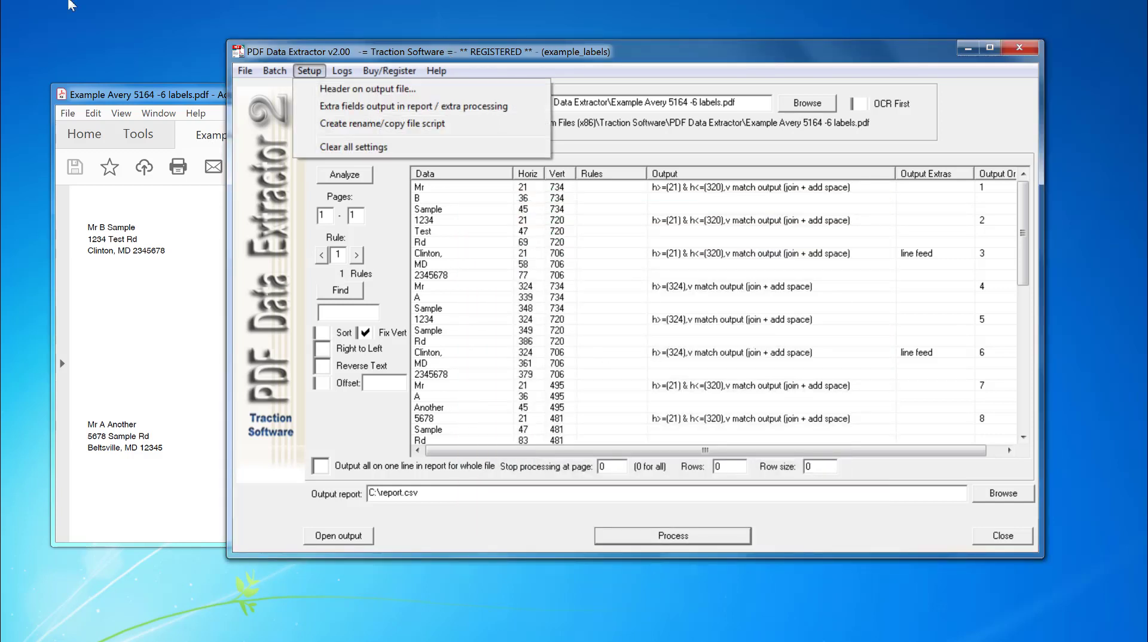
pyautogui.click(323, 90)
pyautogui.click(442, 291)
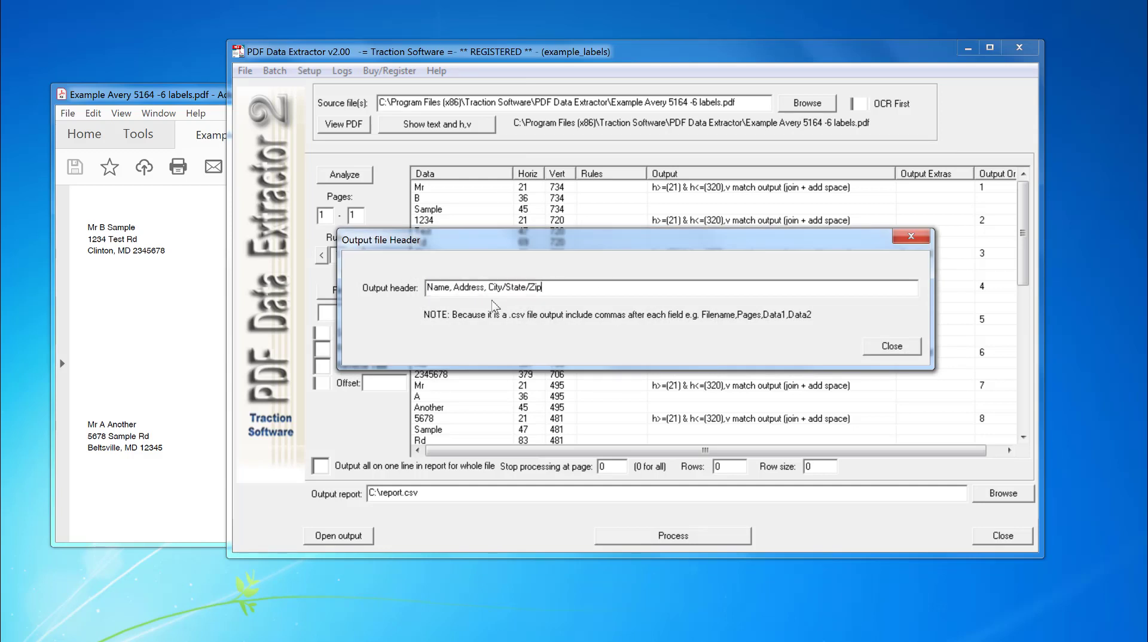
pyautogui.click(892, 346)
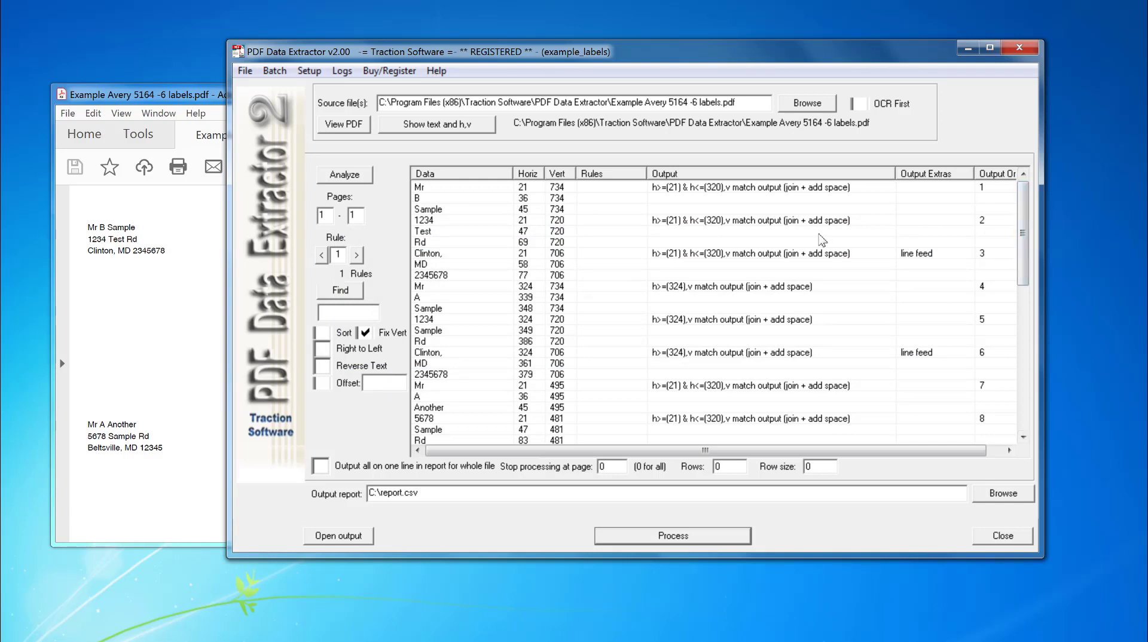
# Clear the output settings from the row at horizontal 324, vertical 734 down through the last label's "Reston," row.
pyautogui.click(762, 286)
pyautogui.moveTo(1024, 267); pyautogui.dragTo(1024, 414)
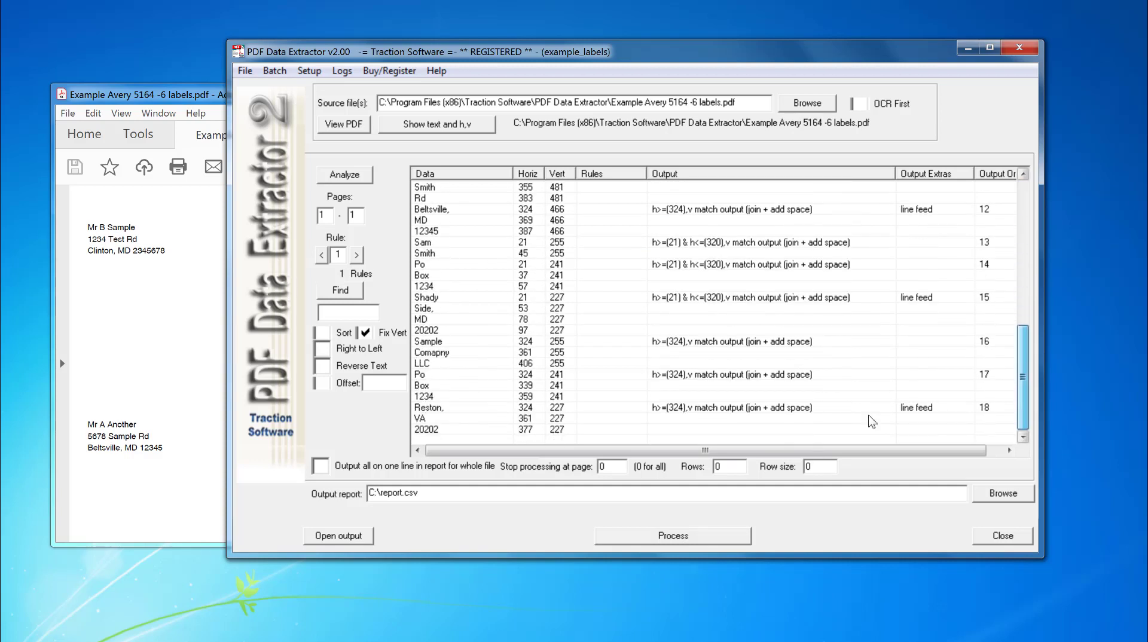
pyautogui.keyDown('shift'); pyautogui.click(764, 409); pyautogui.keyUp('shift')
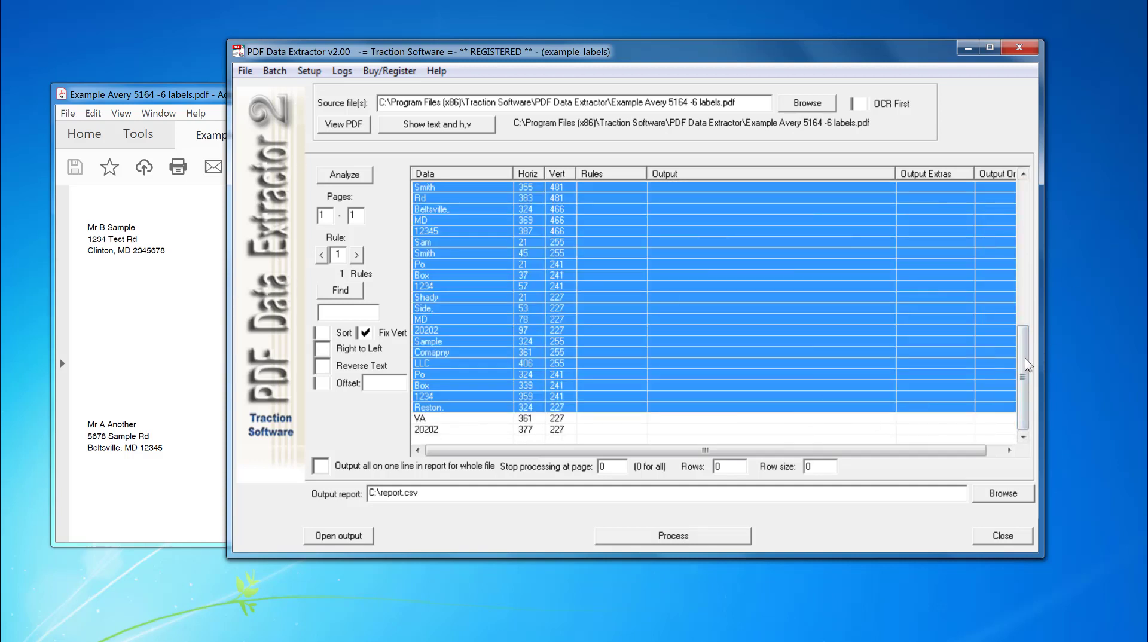
pyautogui.moveTo(1024, 365); pyautogui.dragTo(1007, 206)
pyautogui.click(711, 331)
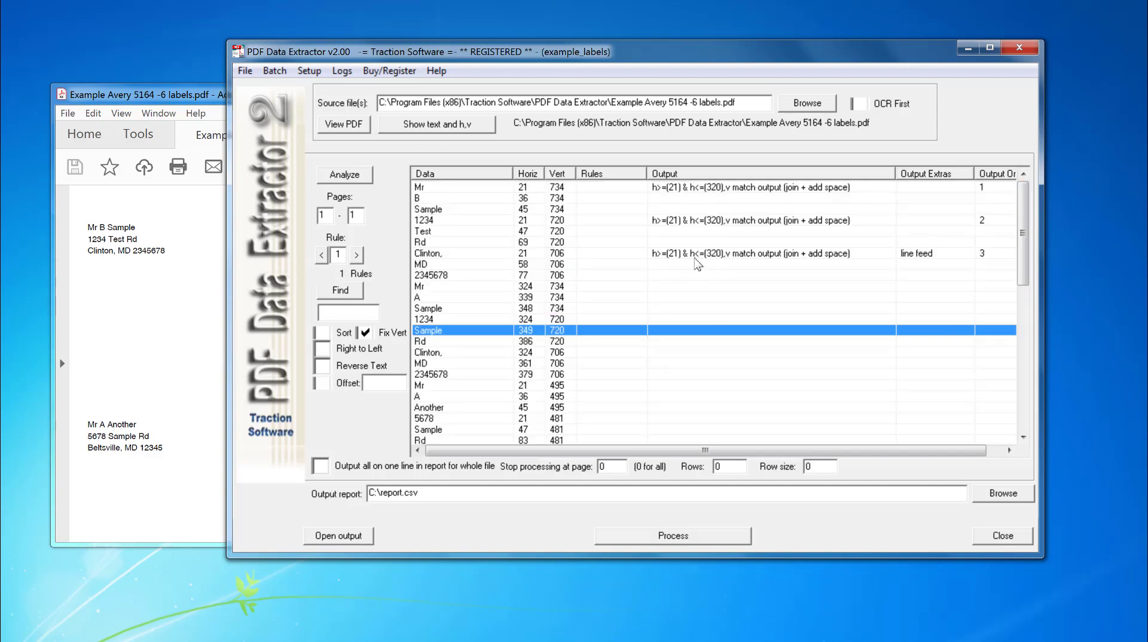
# Set the first data row's output to h>=(n) & h<=(n),v match output (join + add space) with the range 21 to 320.
pyautogui.doubleClick(658, 187)
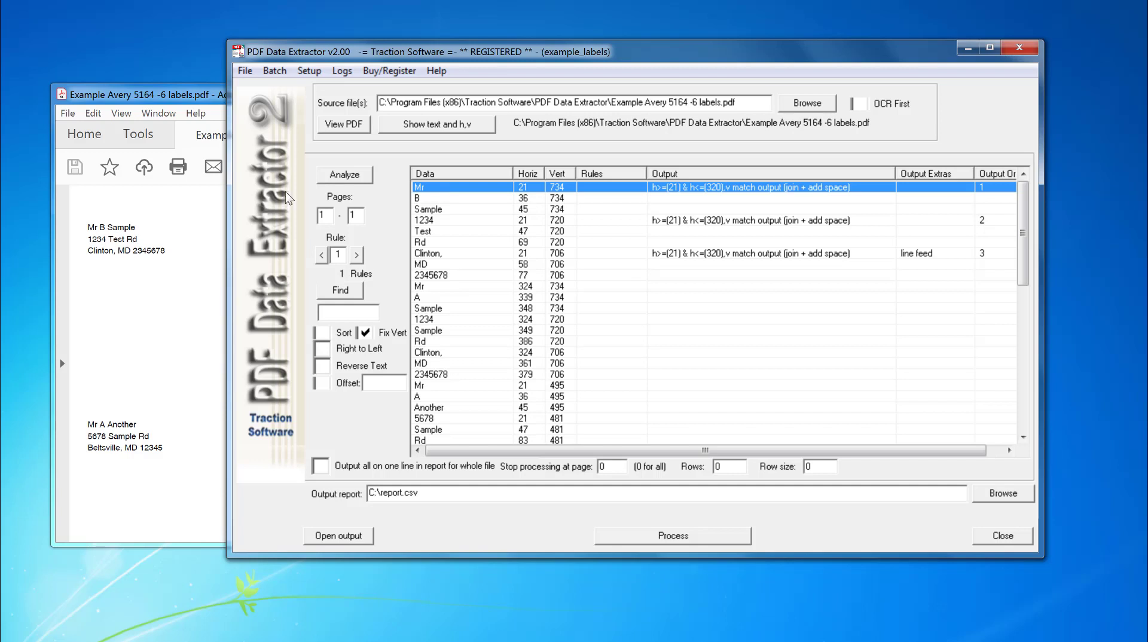
pyautogui.rightClick(610, 190)
pyautogui.moveTo(640, 222)
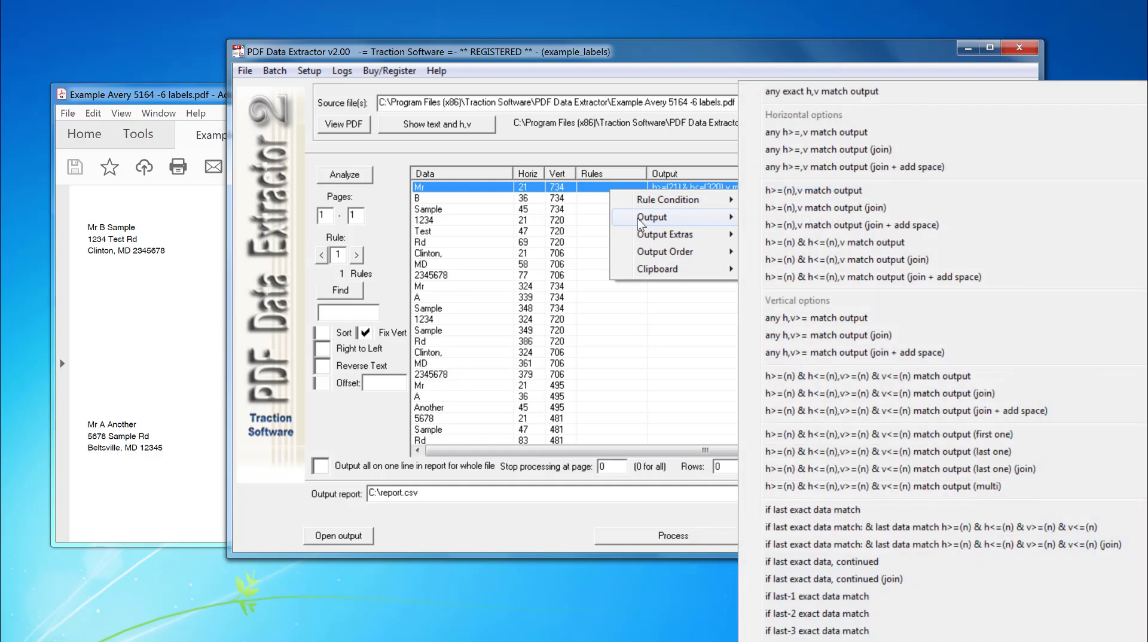
pyautogui.click(868, 275)
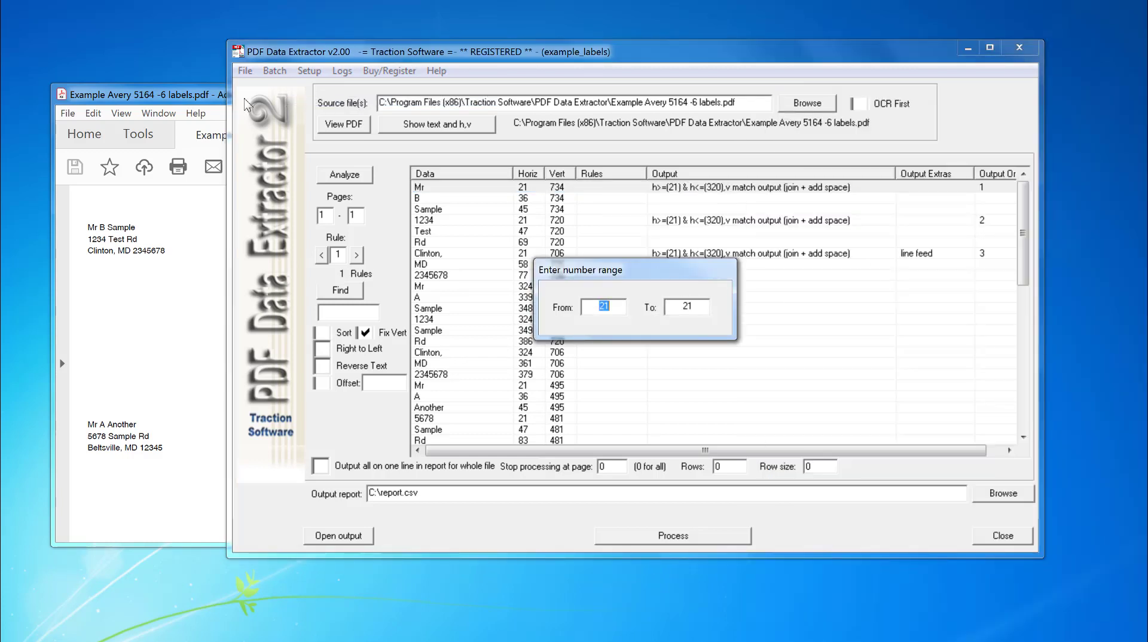
pyautogui.moveTo(659, 272); pyautogui.dragTo(707, 285)
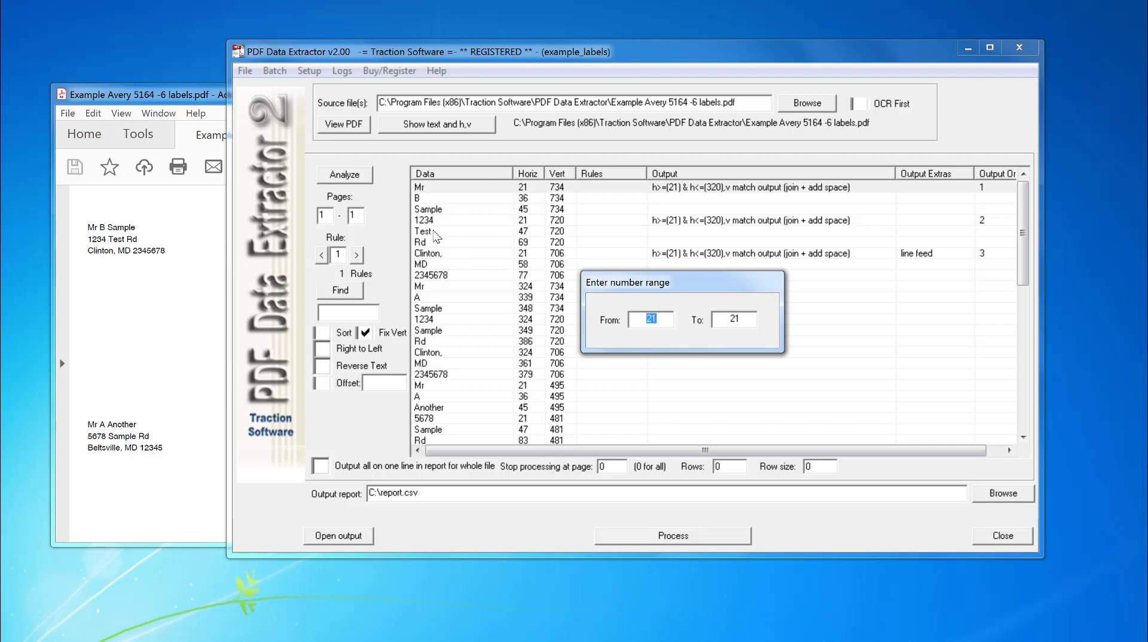
pyautogui.click(180, 113)
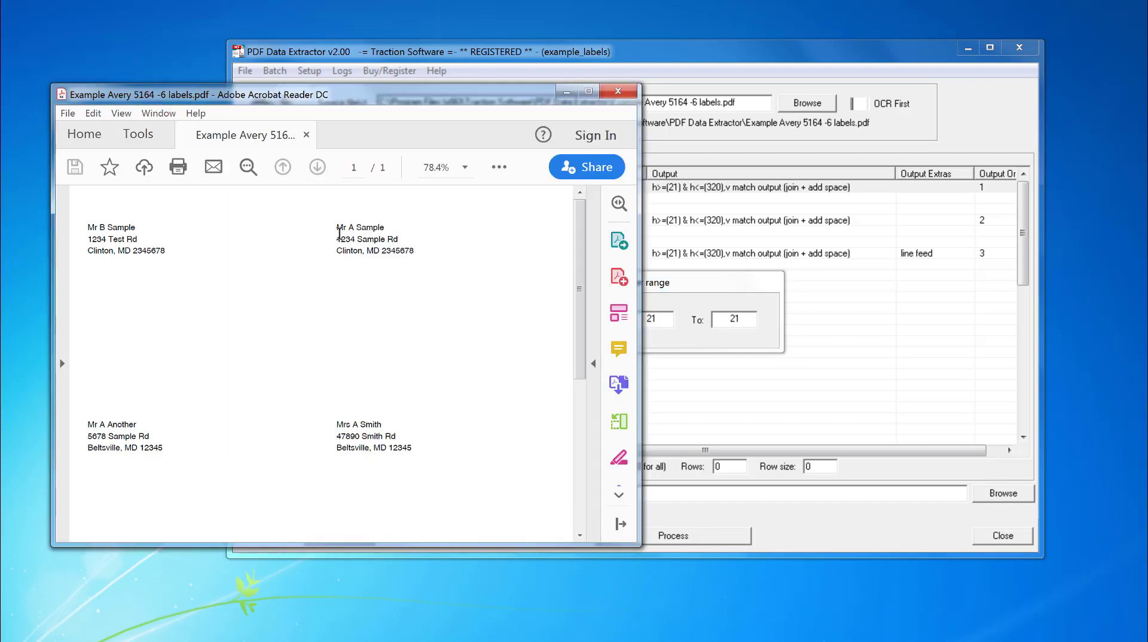
pyautogui.click(684, 57)
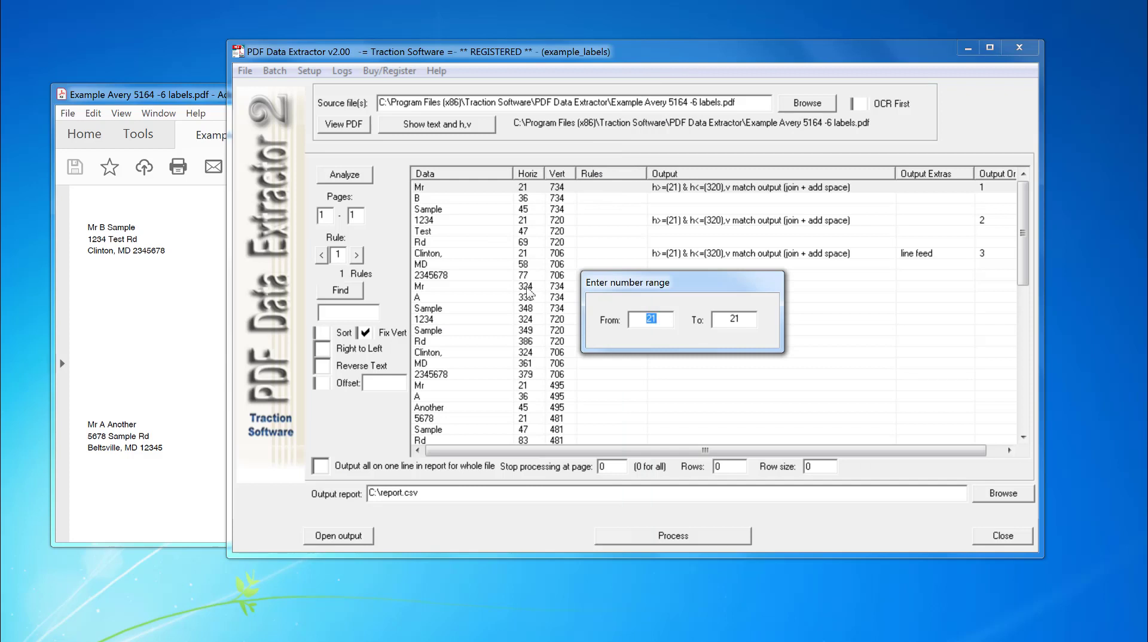
pyautogui.doubleClick(745, 319)
pyautogui.press('Return')
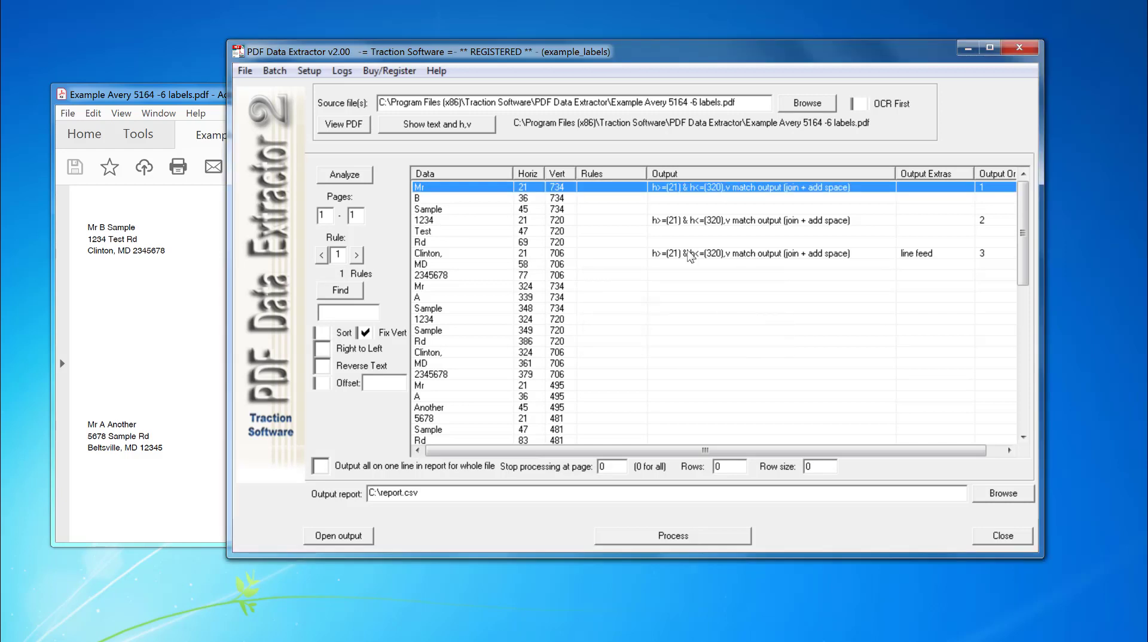
# Compare the vertical values of the first label's street rows with Fix Vert disabled, and enable Fix Vert again.
pyautogui.click(366, 332)
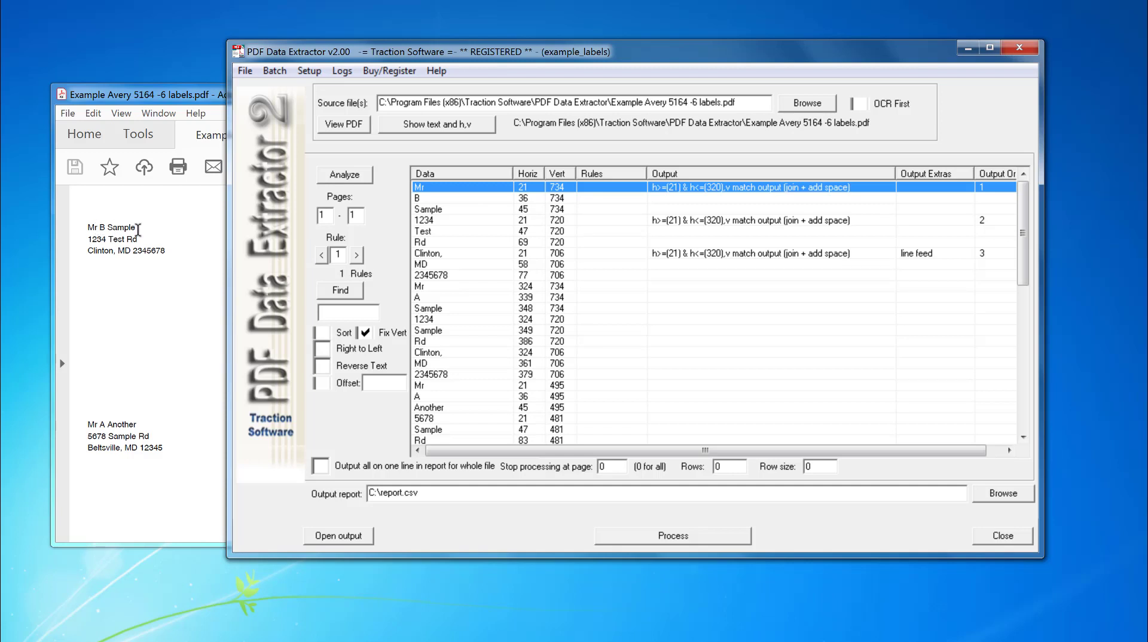
pyautogui.click(366, 334)
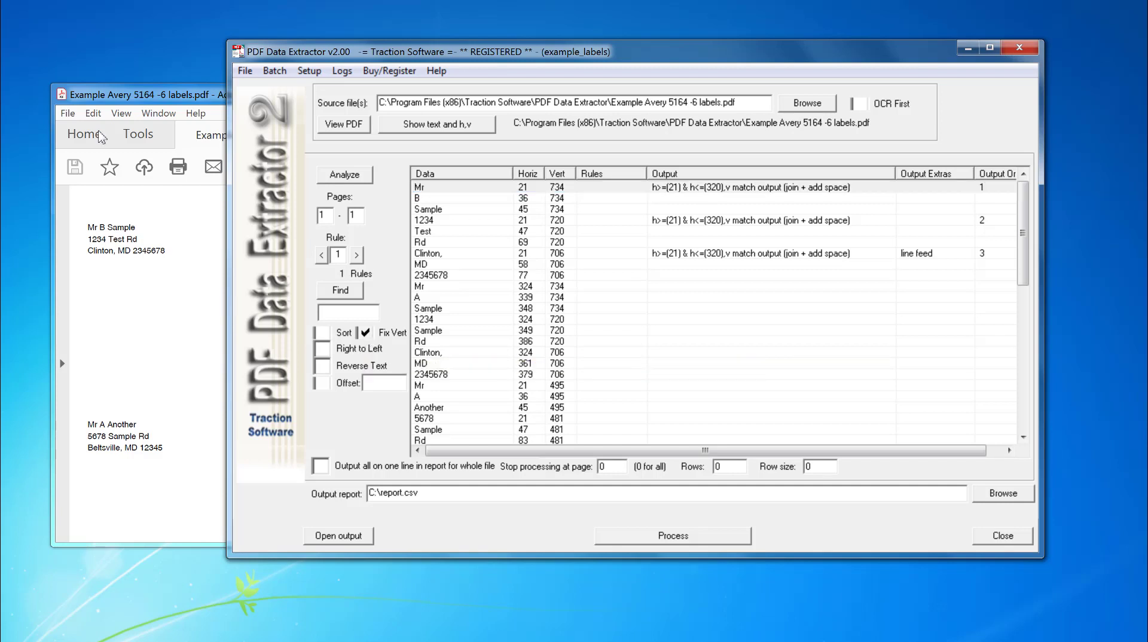
pyautogui.click(561, 221)
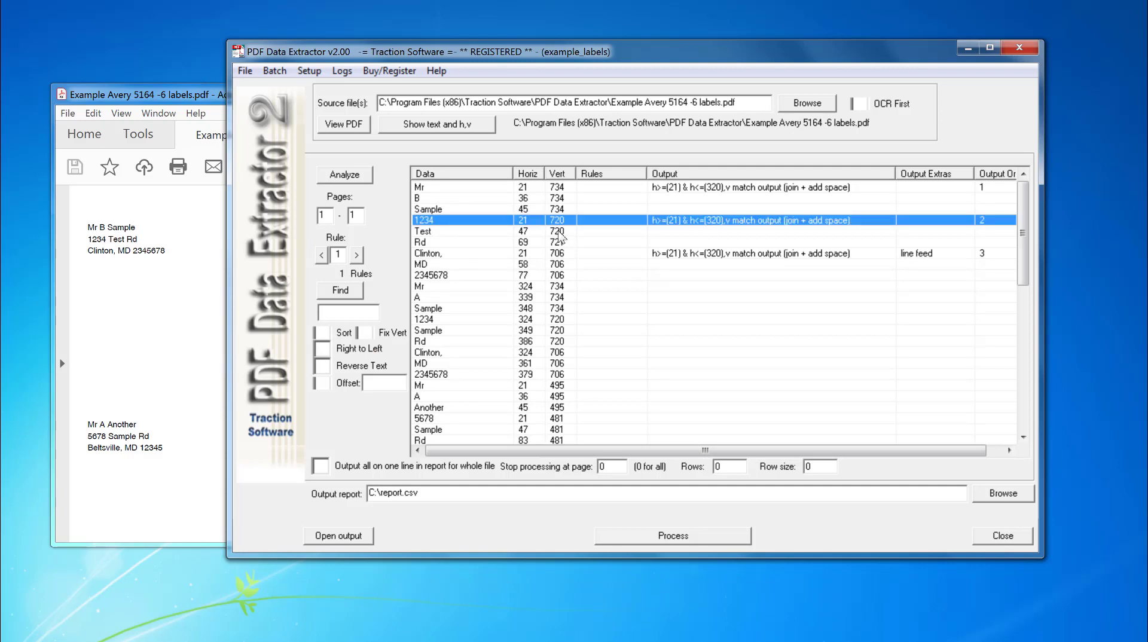
pyautogui.click(562, 232)
pyautogui.click(562, 243)
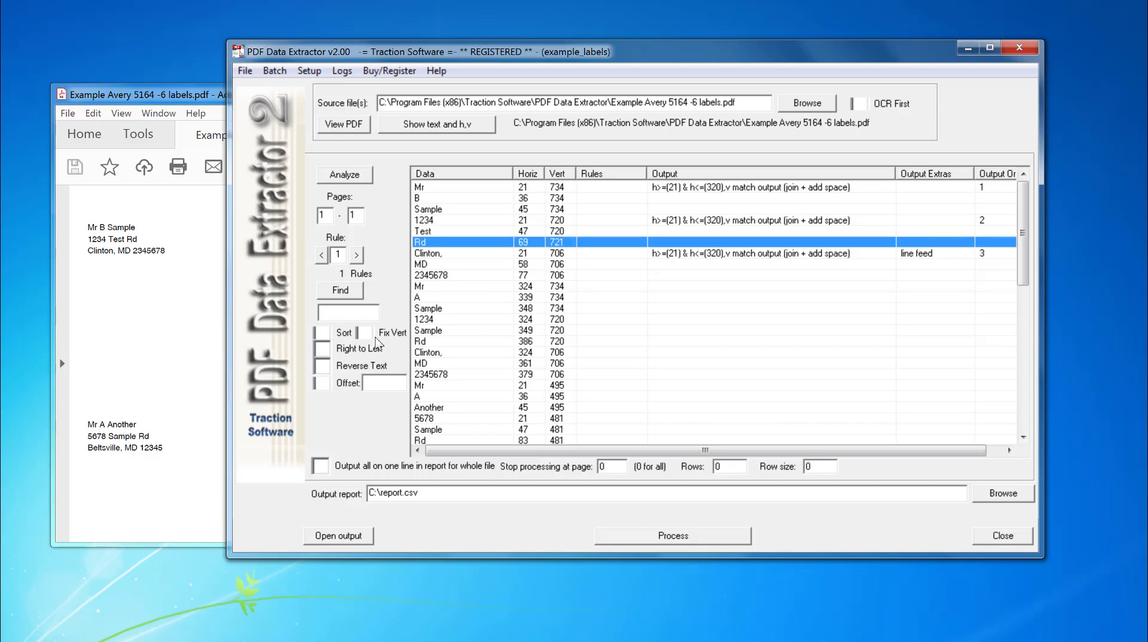
pyautogui.click(366, 333)
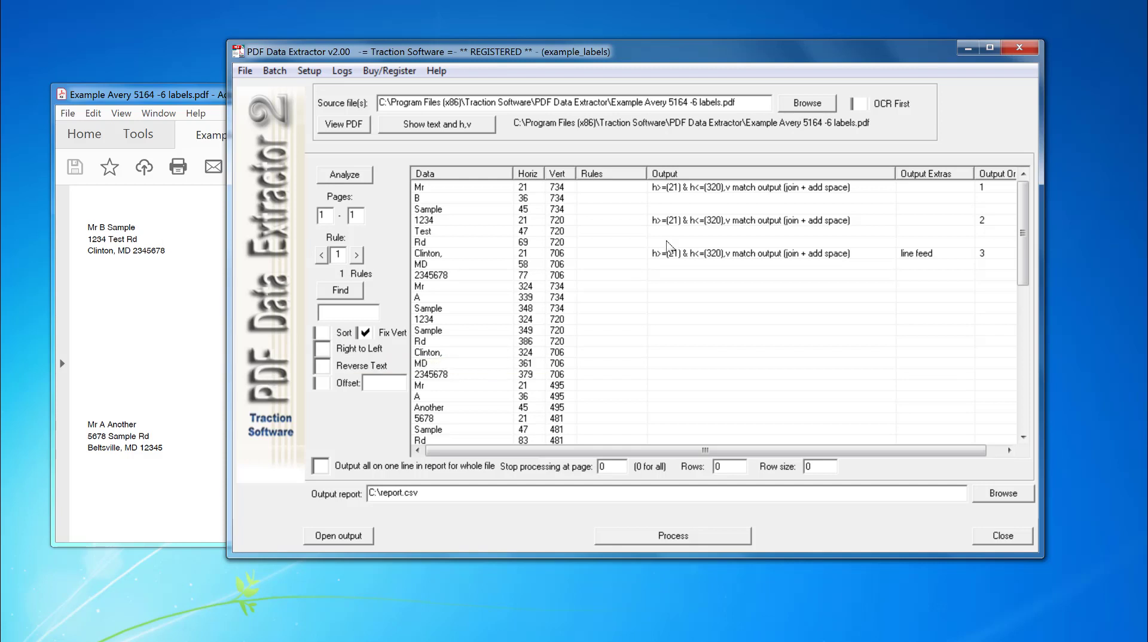
# Clear the output settings from the first label's street rows and the "Clinton," row.
pyautogui.click(752, 224)
pyautogui.keyDown('shift'); pyautogui.click(779, 255); pyautogui.keyUp('shift')
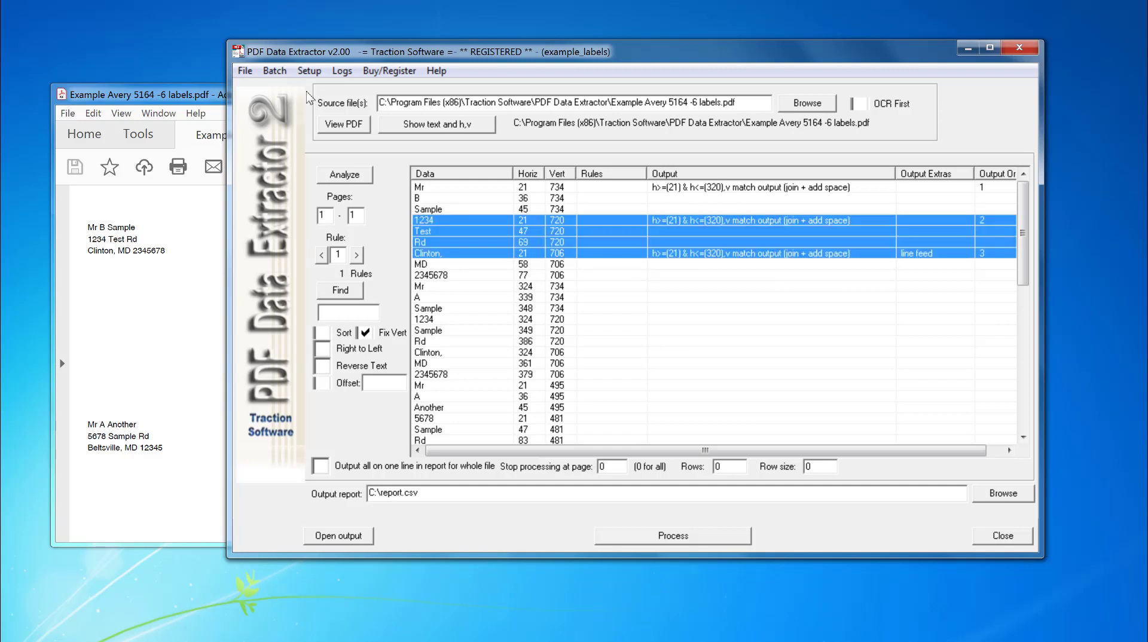
pyautogui.press('Delete')
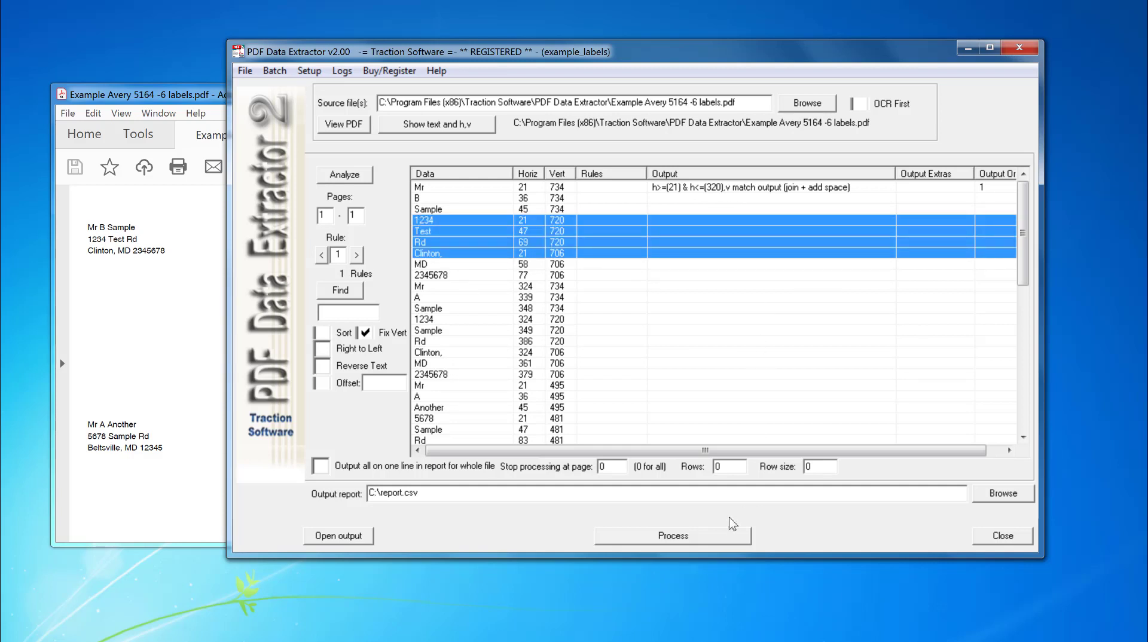
# Process the PDF and check the widened Name column in the Excel report, closing it without saving.
pyautogui.click(743, 529)
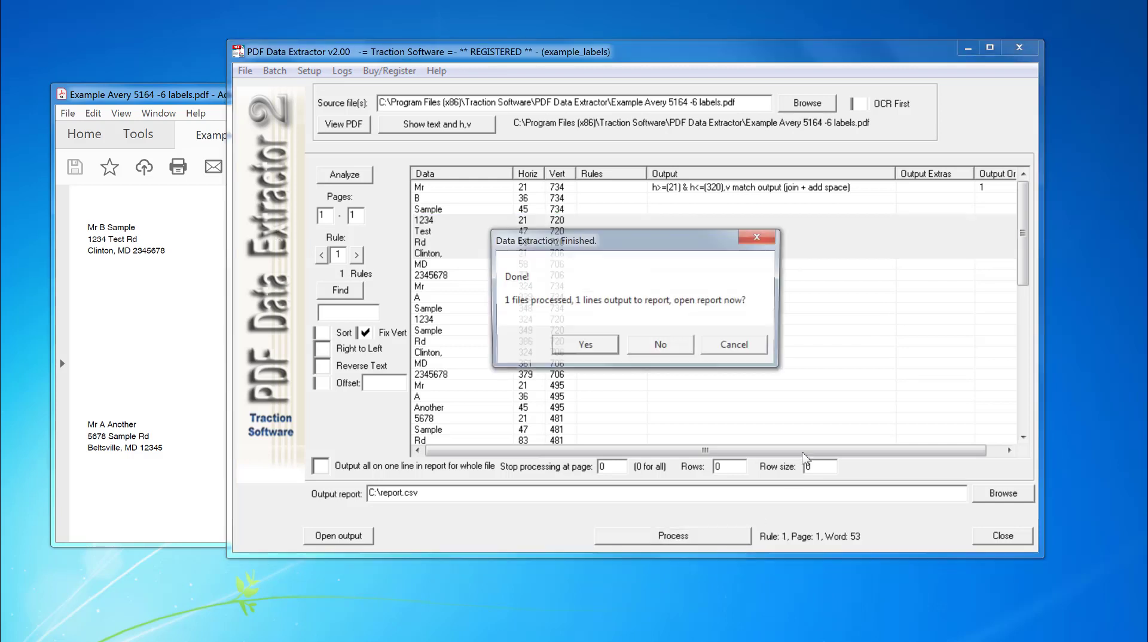
pyautogui.press('Return')
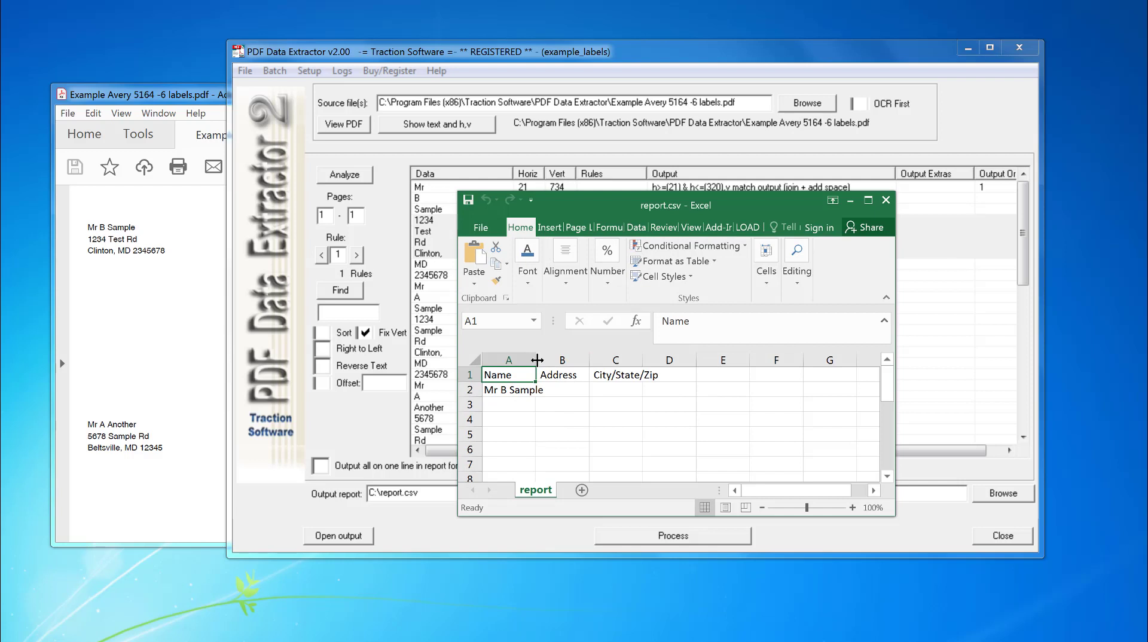
pyautogui.moveTo(536, 360); pyautogui.dragTo(563, 359)
pyautogui.click(885, 200)
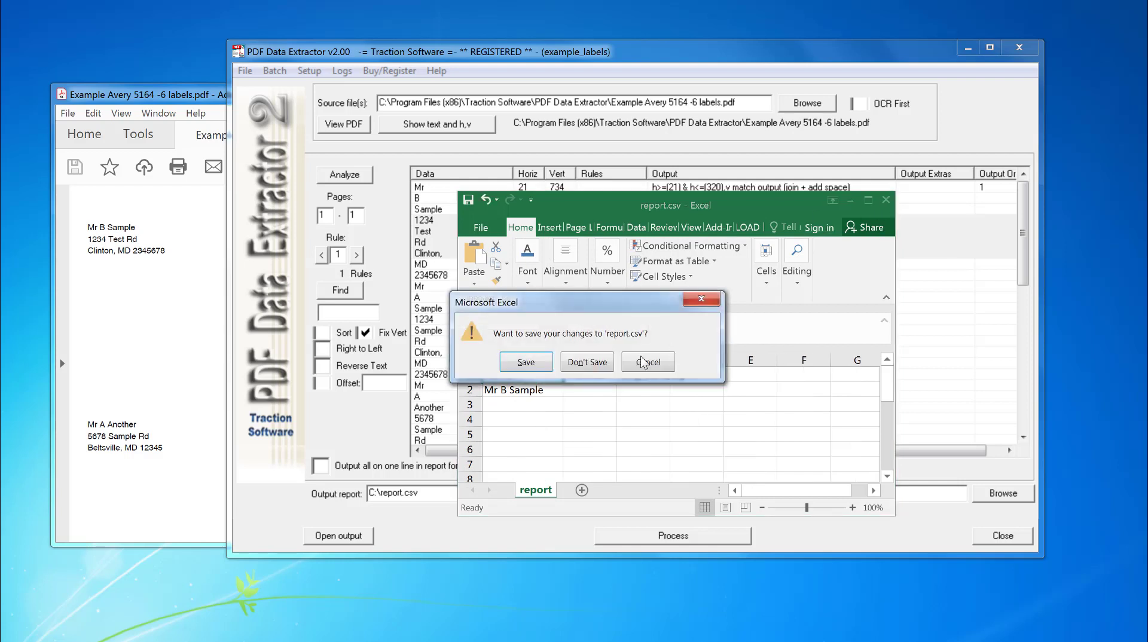
pyautogui.click(604, 362)
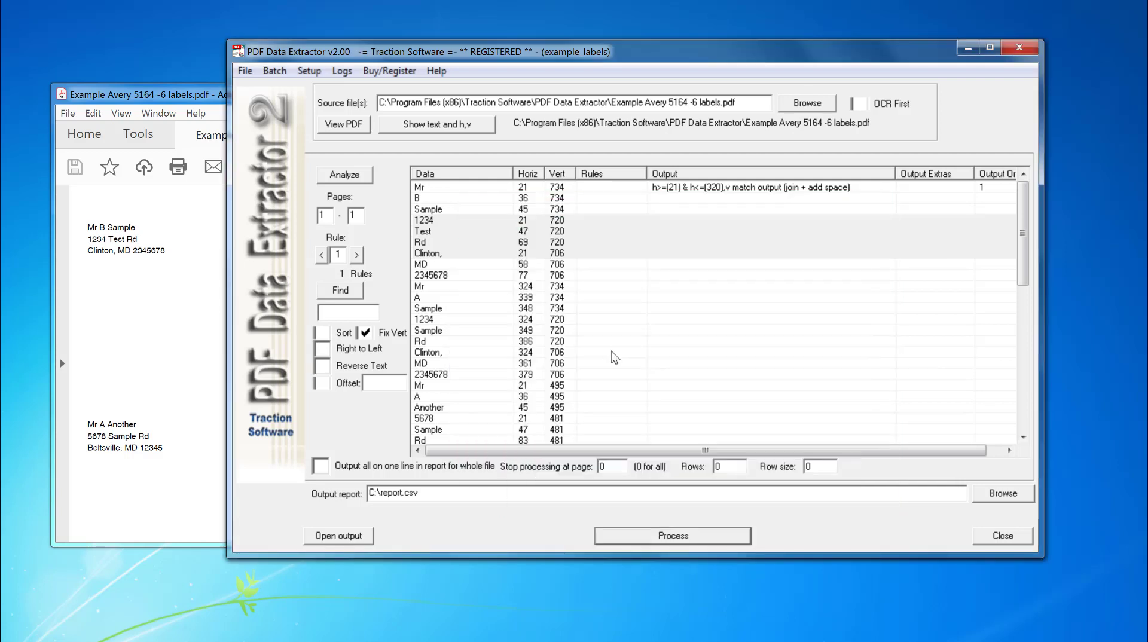
# Set the first label's street-number row to h>=(n) & h<=(n),v match output (join + add space) with the range 21 to 320.
pyautogui.click(640, 222)
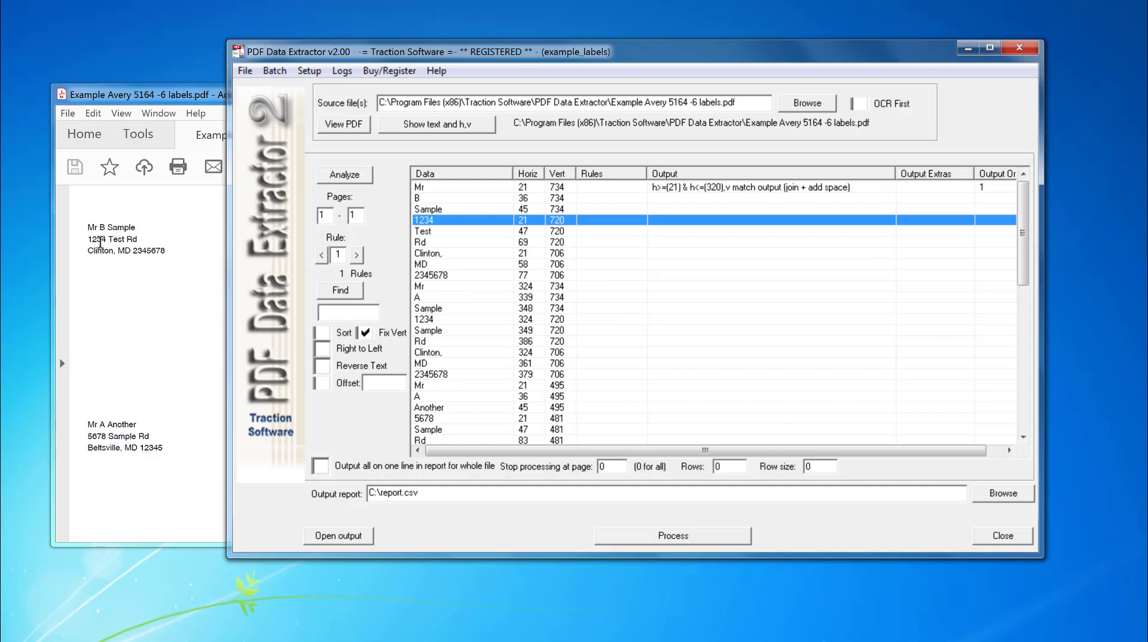
pyautogui.rightClick(654, 220)
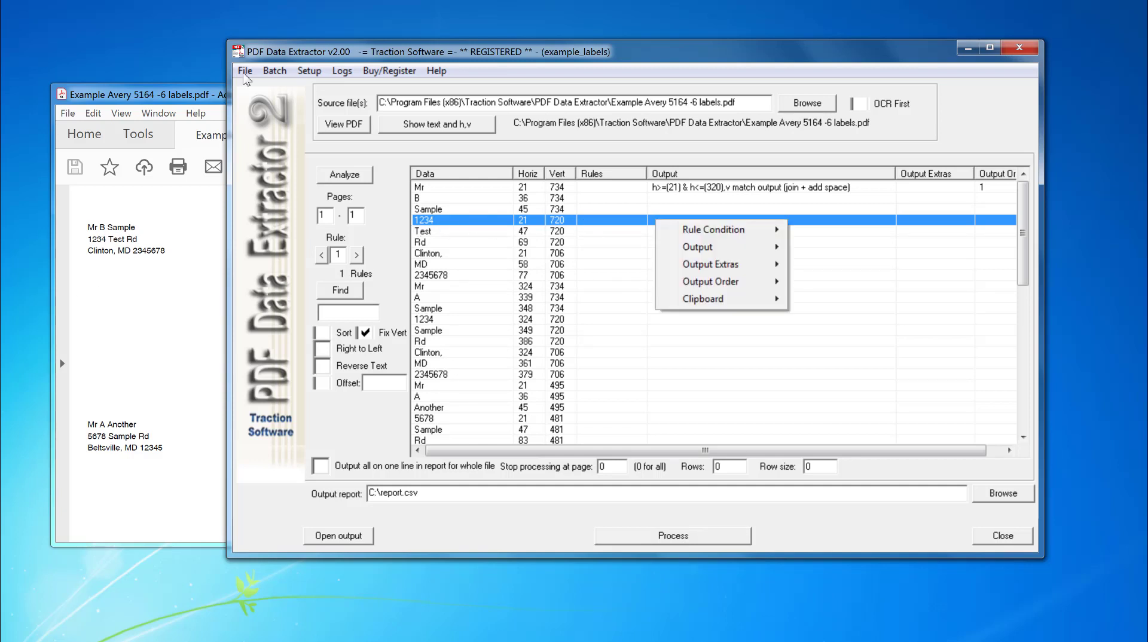
pyautogui.moveTo(677, 248)
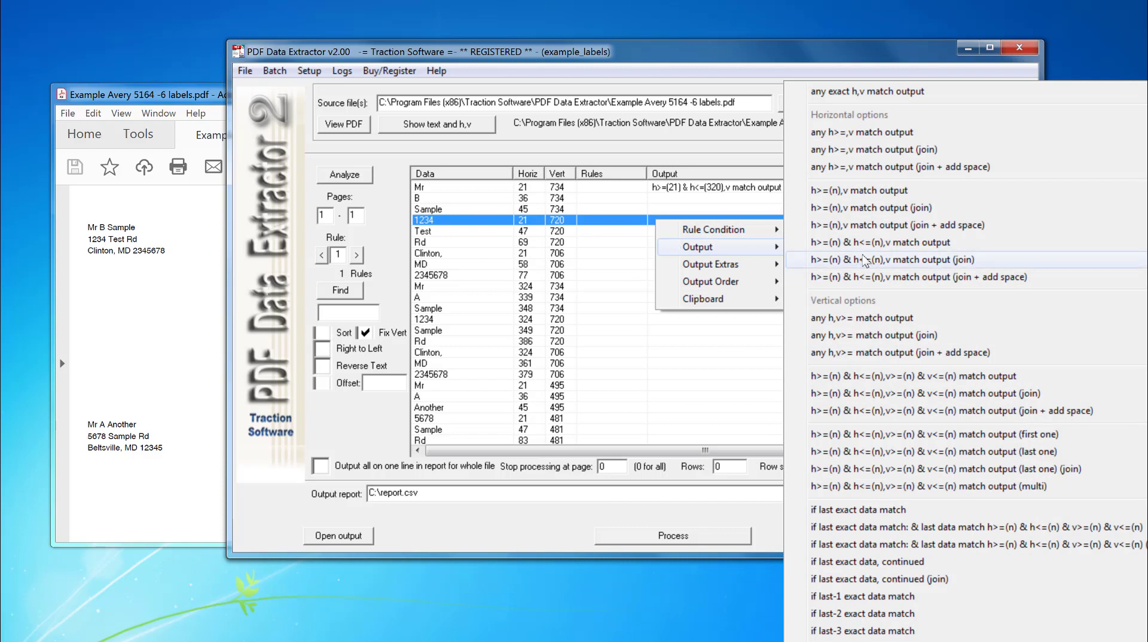
pyautogui.click(932, 278)
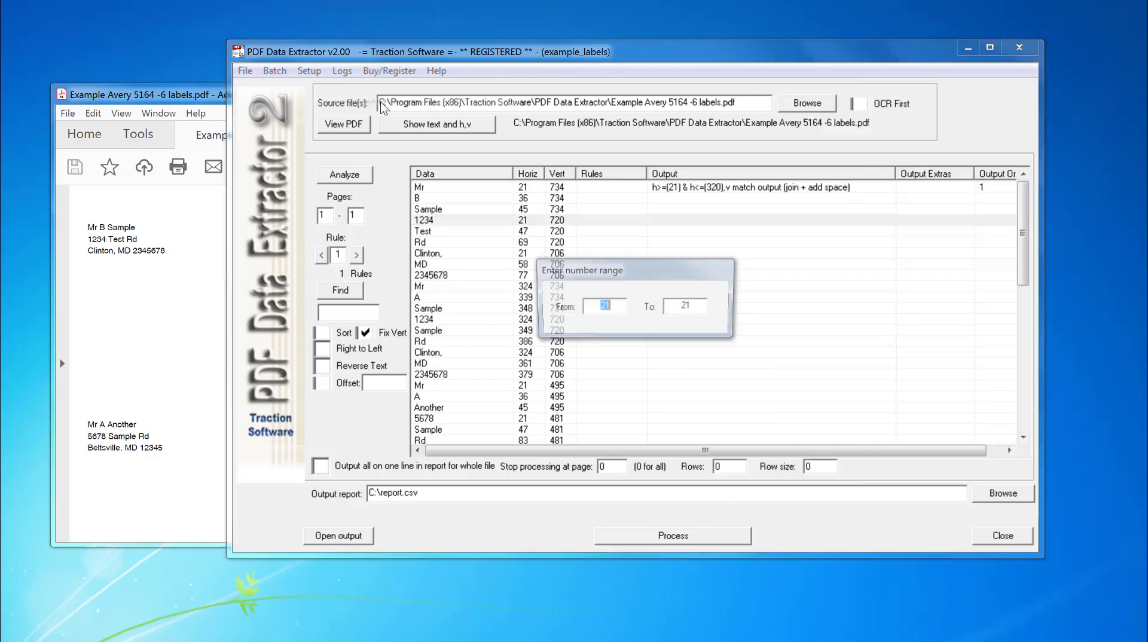
pyautogui.press('Tab')
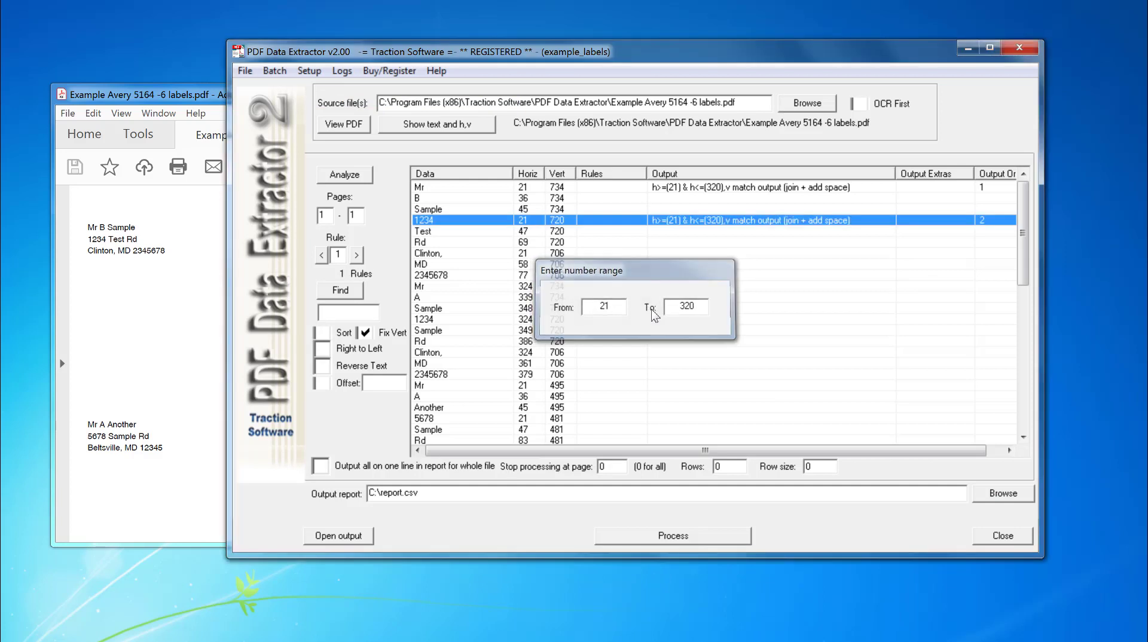
pyautogui.press('Return')
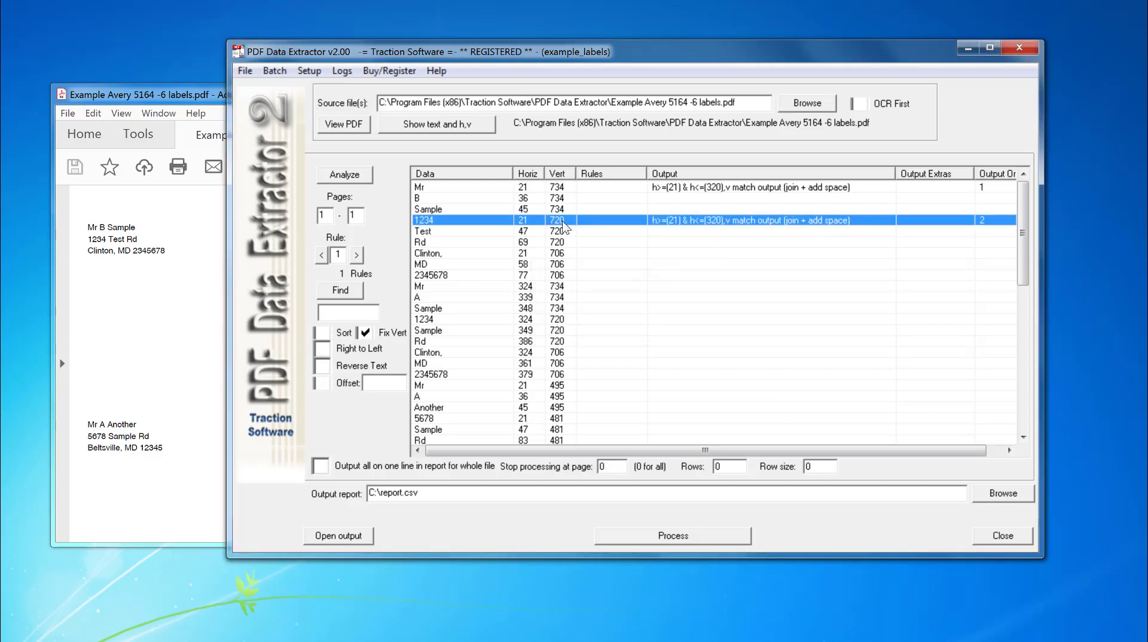
# Process the PDF again and check the widened Name and Address columns in the Excel report, closing it without saving.
pyautogui.click(746, 543)
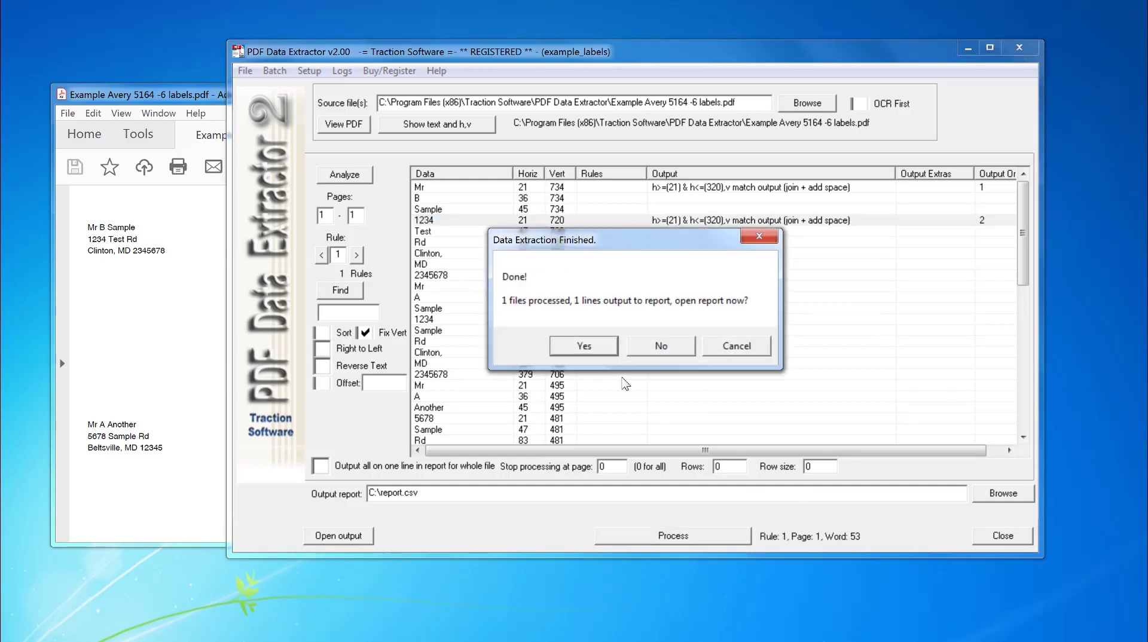
pyautogui.press('Escape')
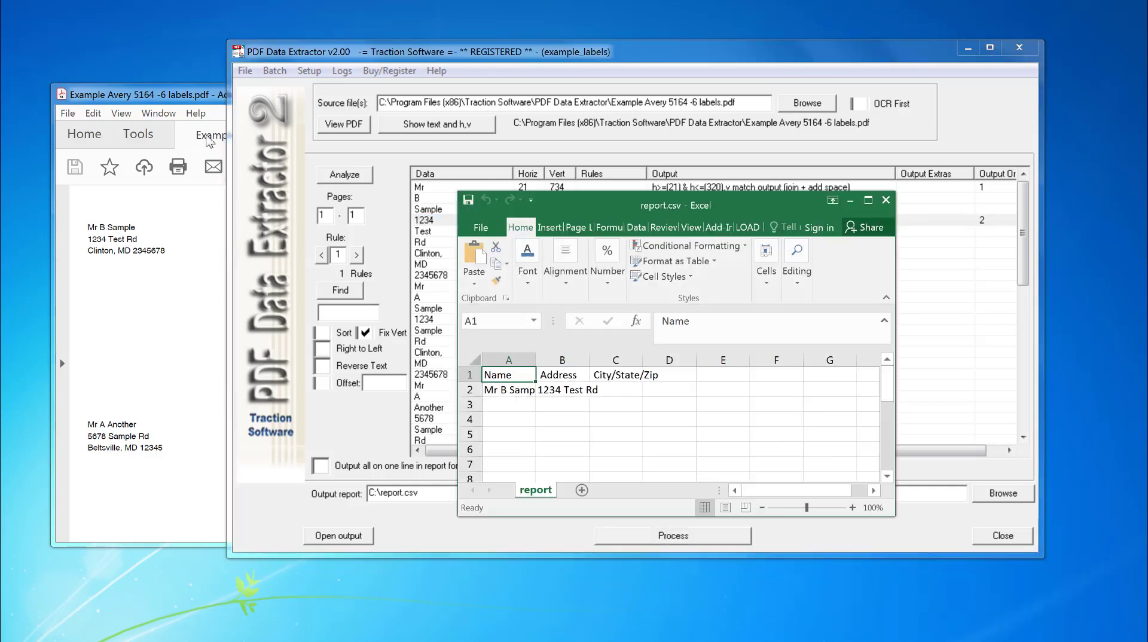
pyautogui.moveTo(589, 365); pyautogui.dragTo(669, 365)
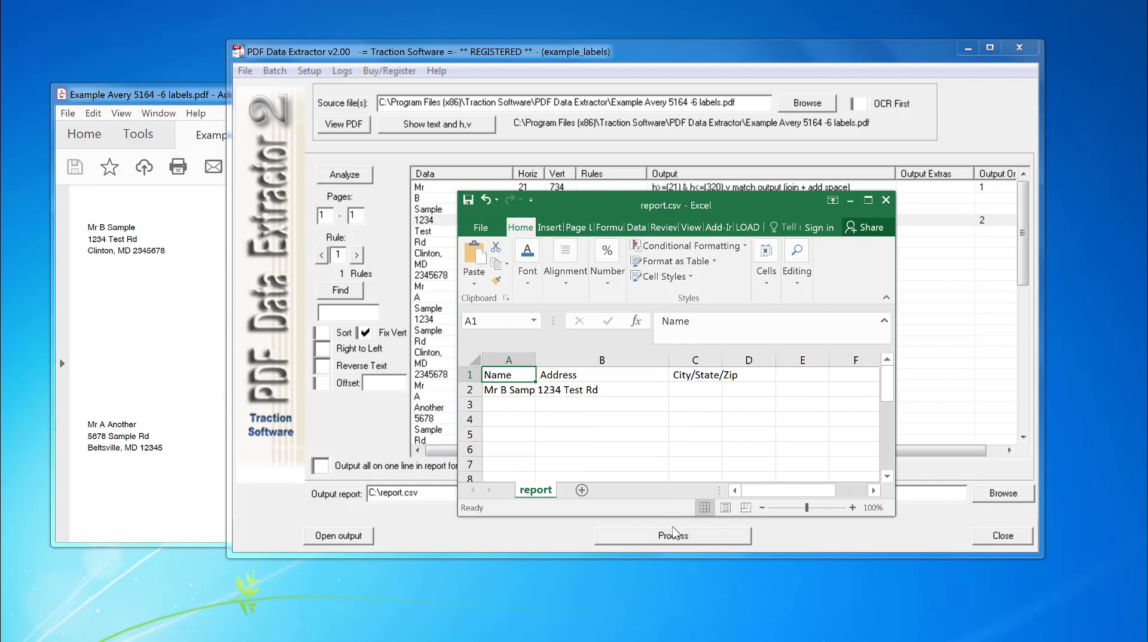
pyautogui.moveTo(536, 367); pyautogui.dragTo(567, 366)
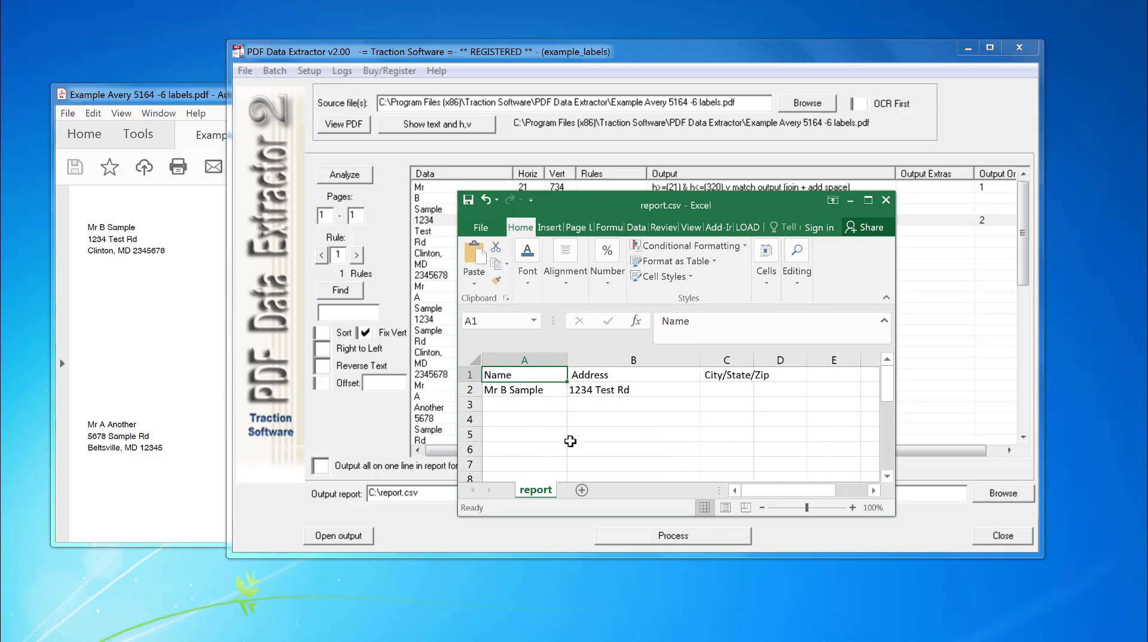
pyautogui.click(886, 199)
pyautogui.click(587, 362)
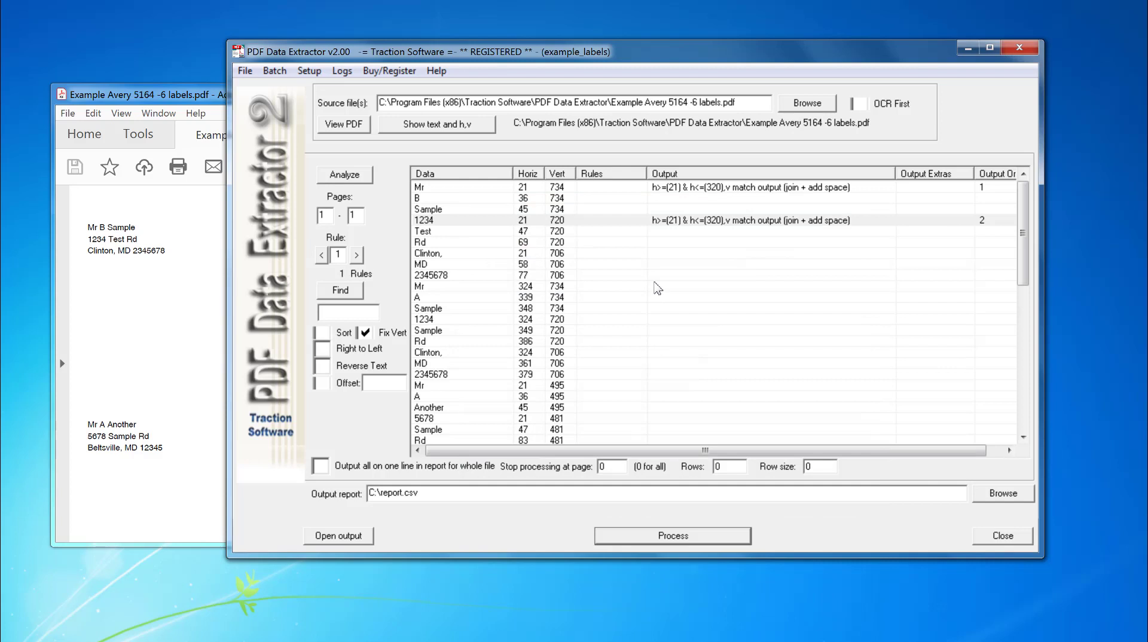
# Set the first label's "Clinton," row to h>=(n) & h<=(n),v match output (join + add space) with the range 21 to 320.
pyautogui.click(443, 257)
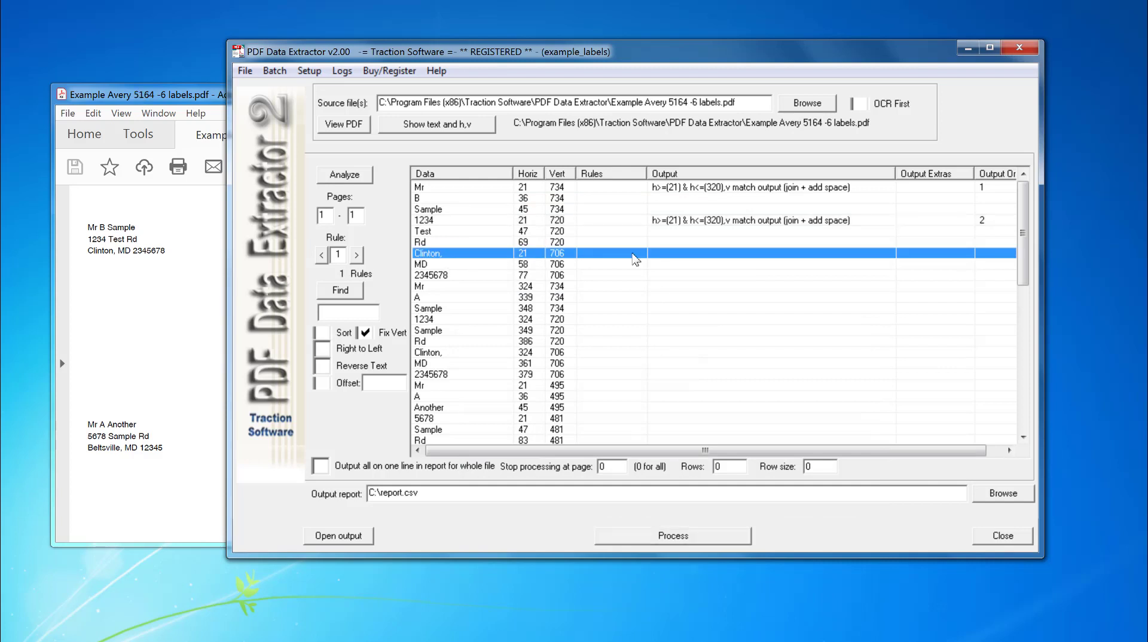
pyautogui.rightClick(663, 255)
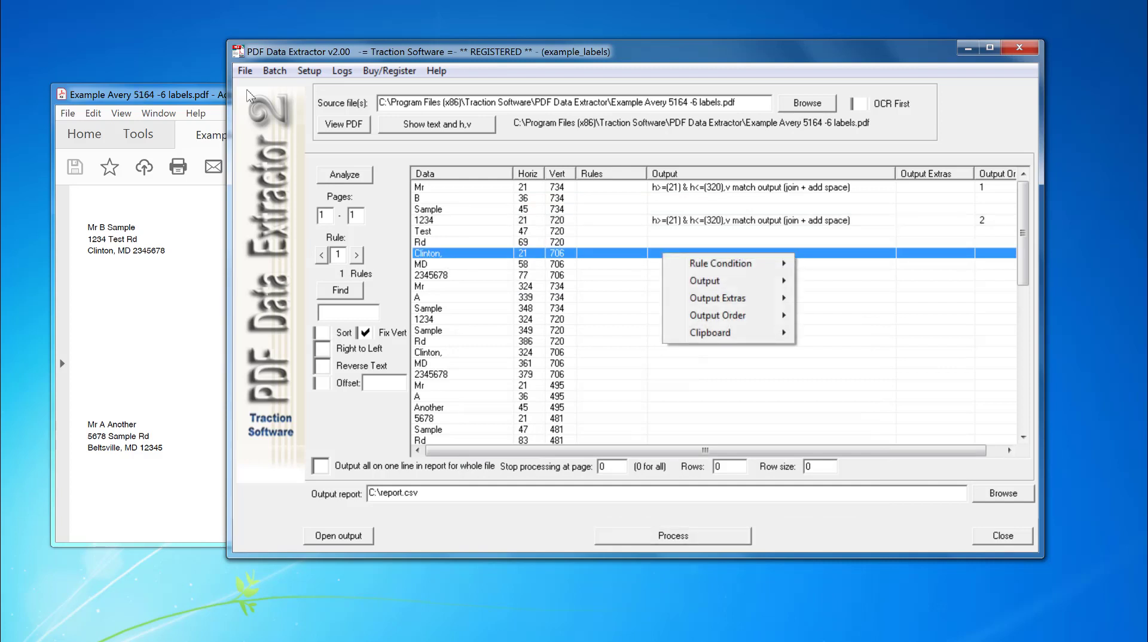
pyautogui.moveTo(705, 280)
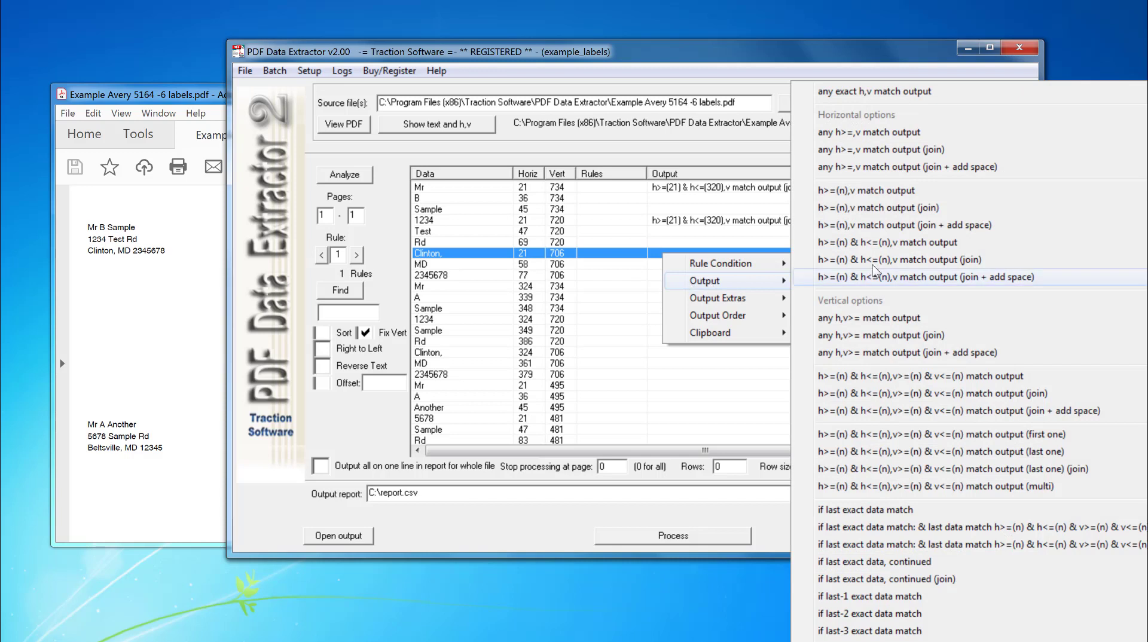
pyautogui.click(911, 275)
pyautogui.press('Tab')
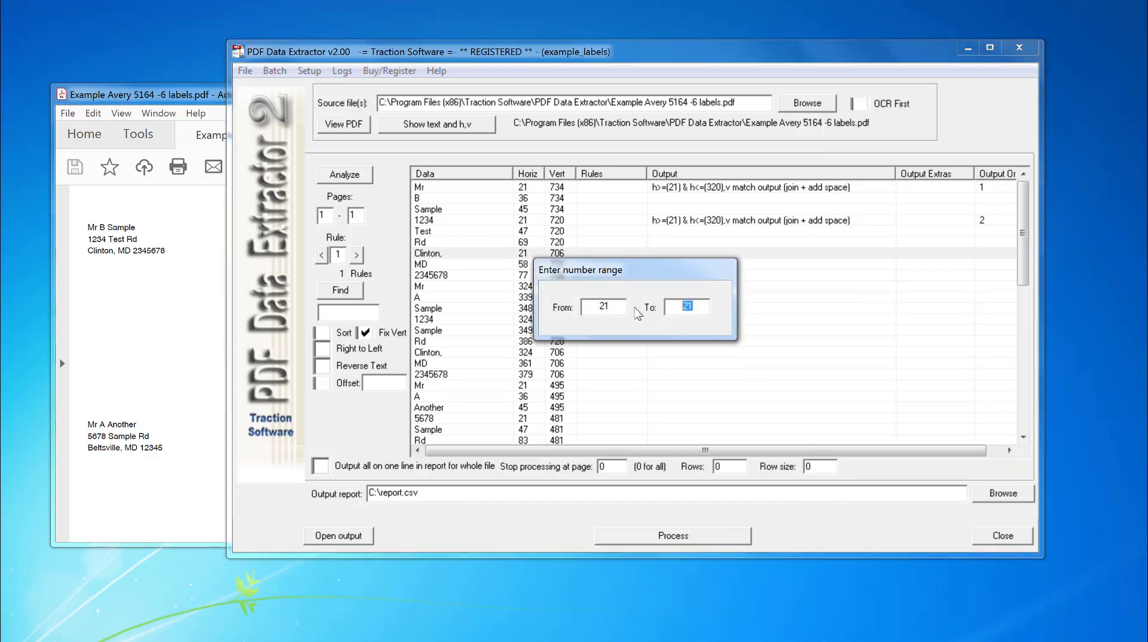
pyautogui.write('320')
pyautogui.press('Return')
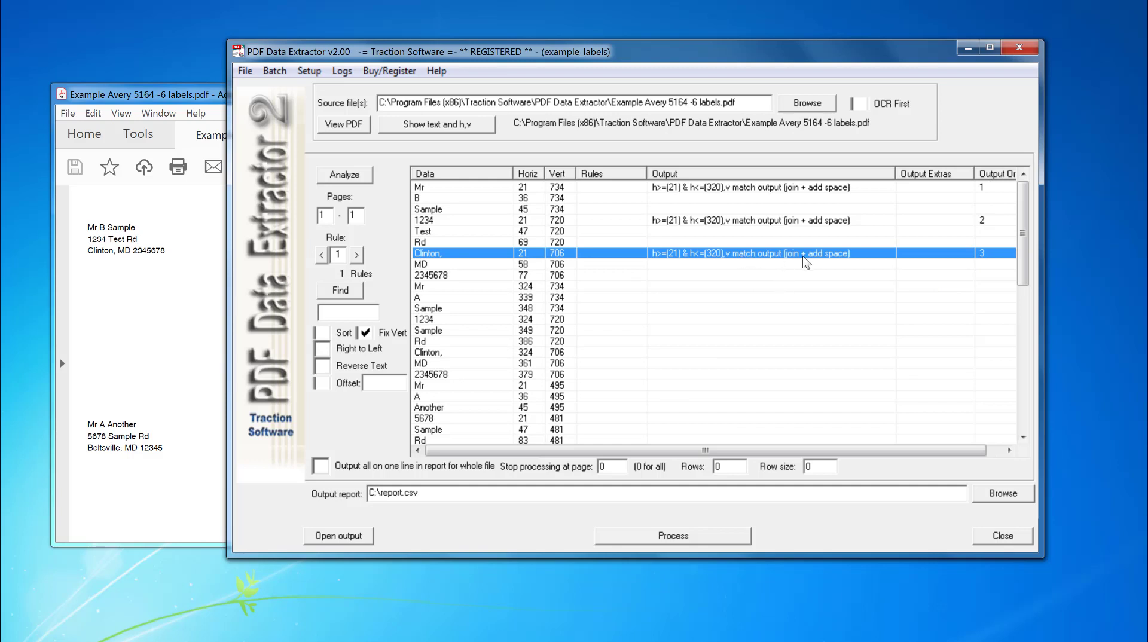
# Add the Line Feed output extra to the first label's "Clinton," row.
pyautogui.rightClick(712, 253)
pyautogui.press('Down')
pyautogui.press('Down')
pyautogui.press('Right')
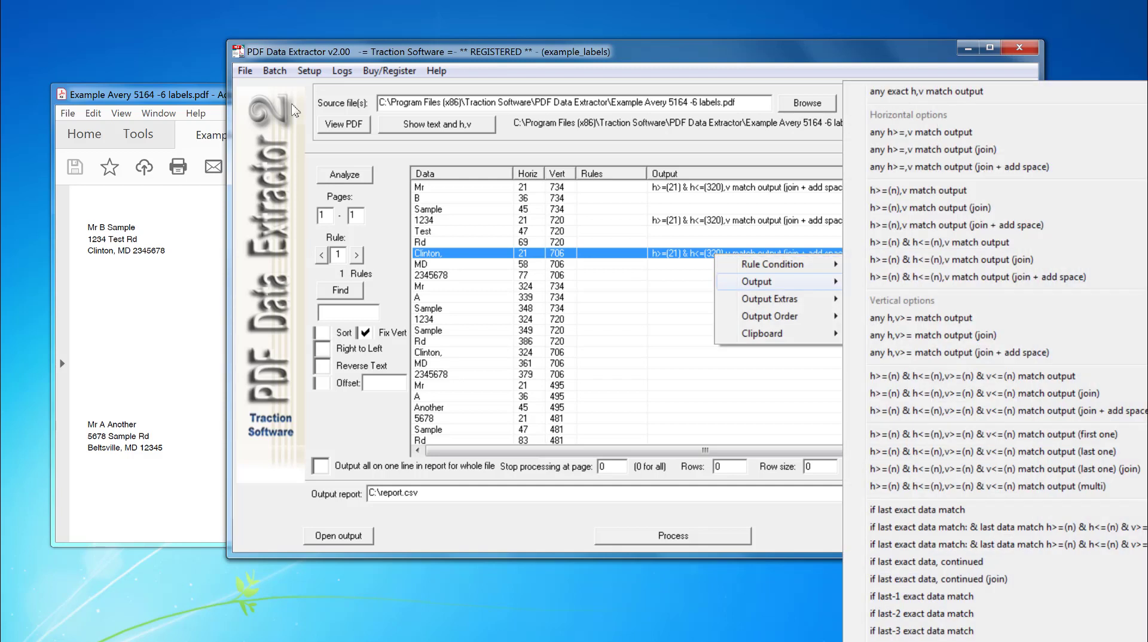
pyautogui.press('Down')
pyautogui.press('Right')
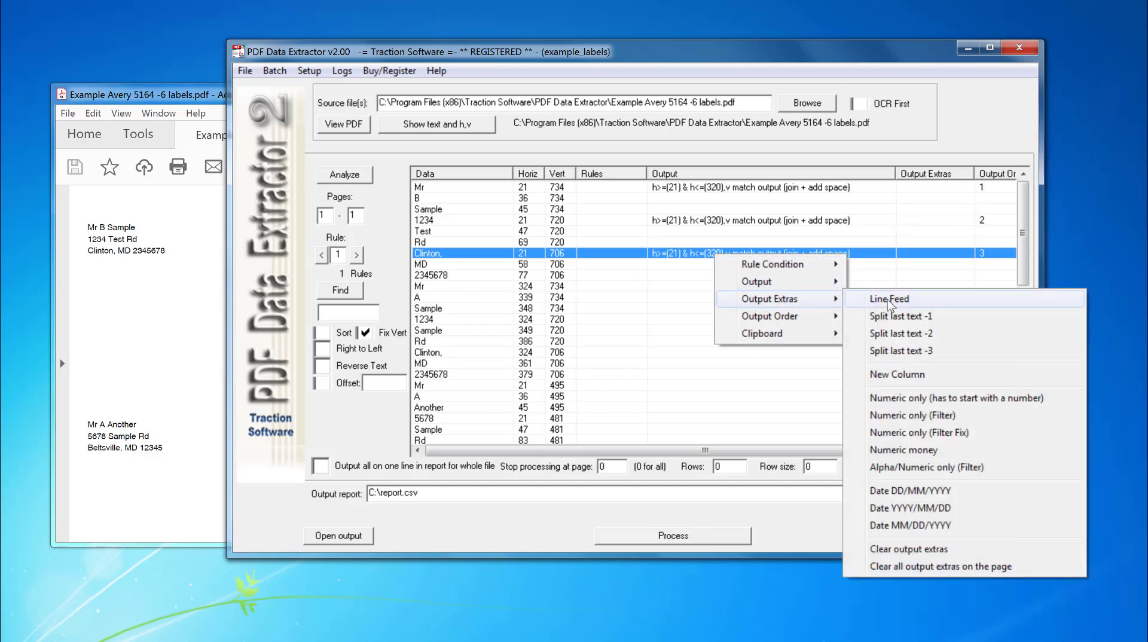
pyautogui.press('Return')
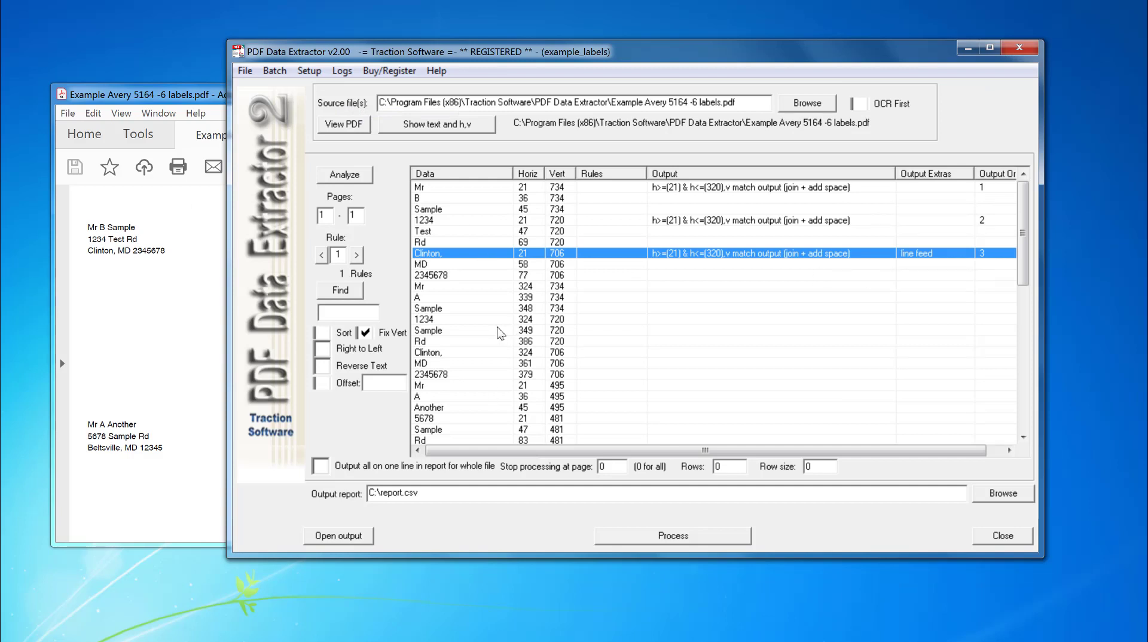
# Process the PDF, open the report in Excel, and widen the City/State/Zip, Address and Name columns to read the extracted label.
pyautogui.click(716, 543)
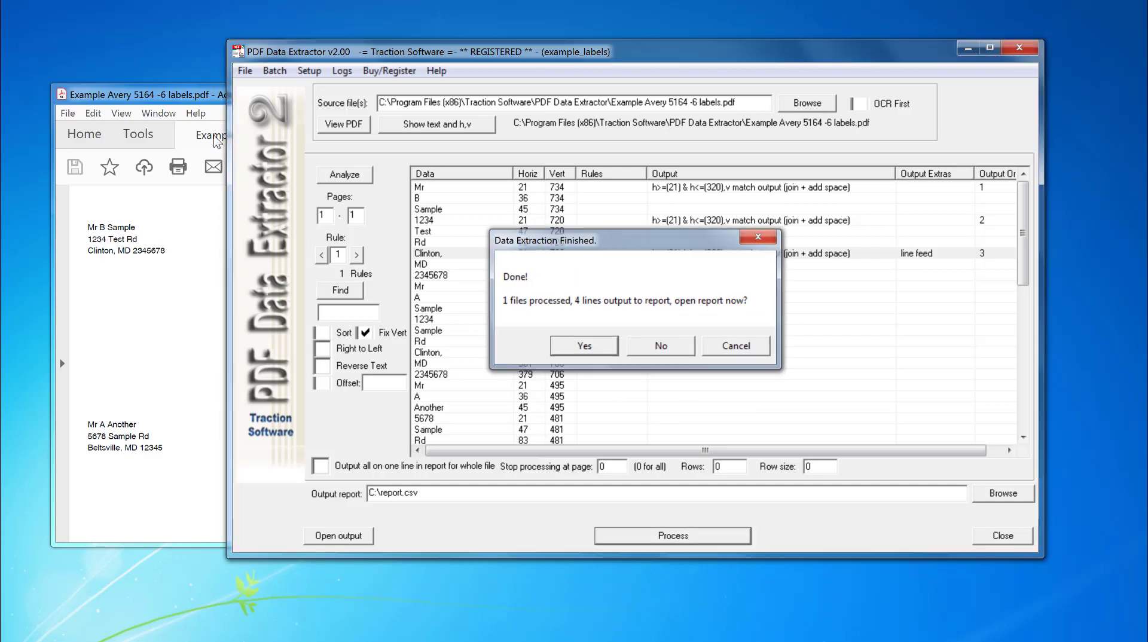
pyautogui.click(584, 346)
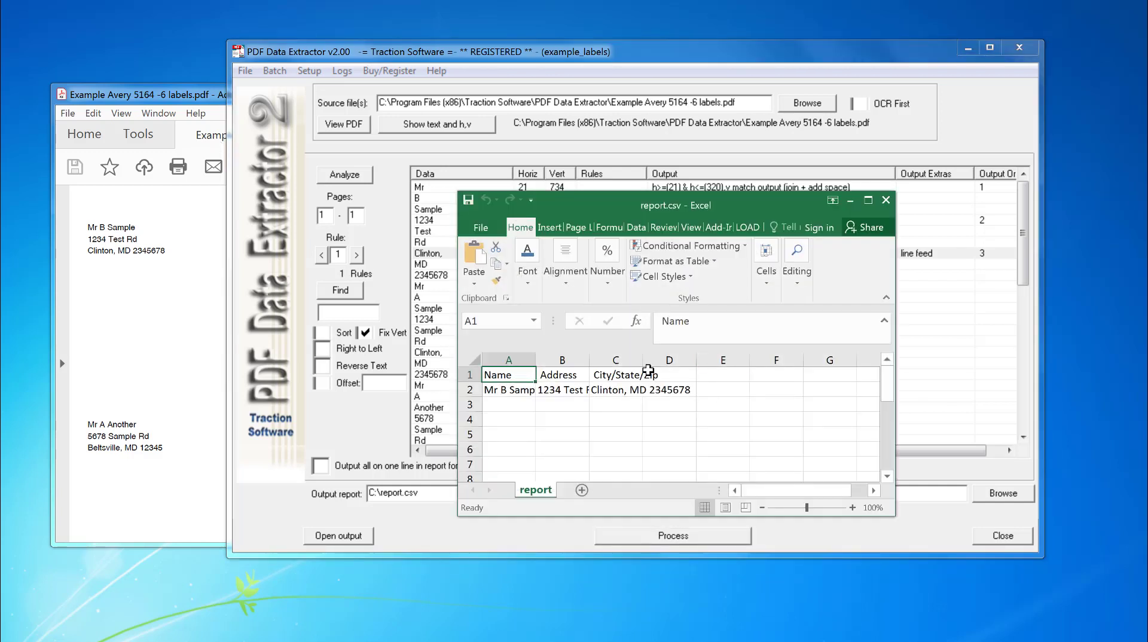
pyautogui.moveTo(643, 360); pyautogui.dragTo(700, 360)
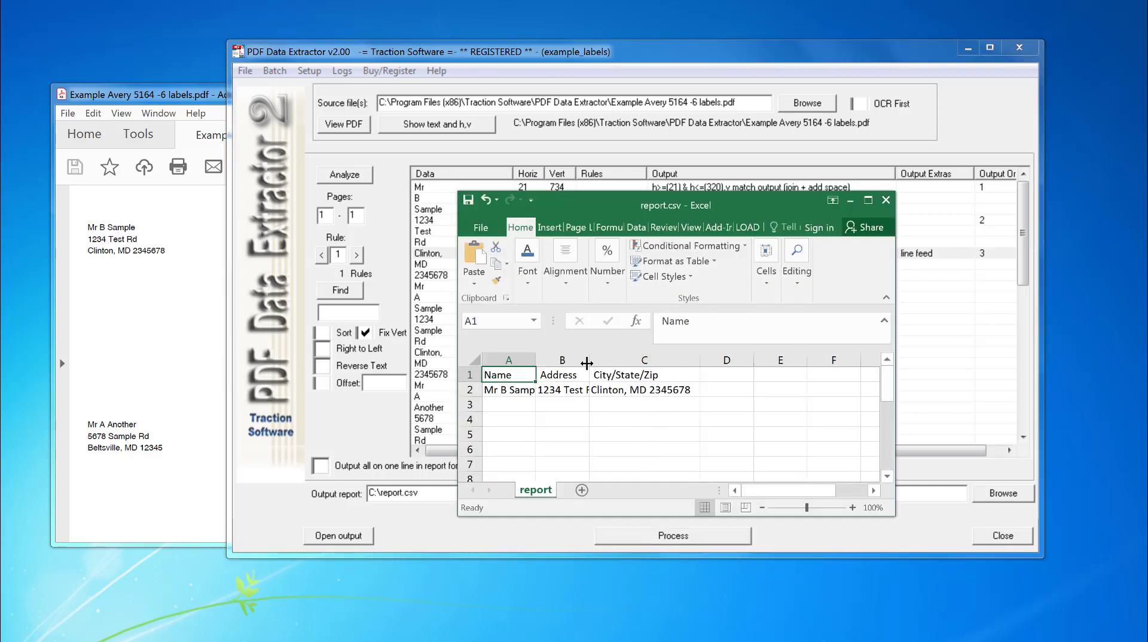
pyautogui.moveTo(587, 363); pyautogui.dragTo(652, 363)
pyautogui.click(597, 363)
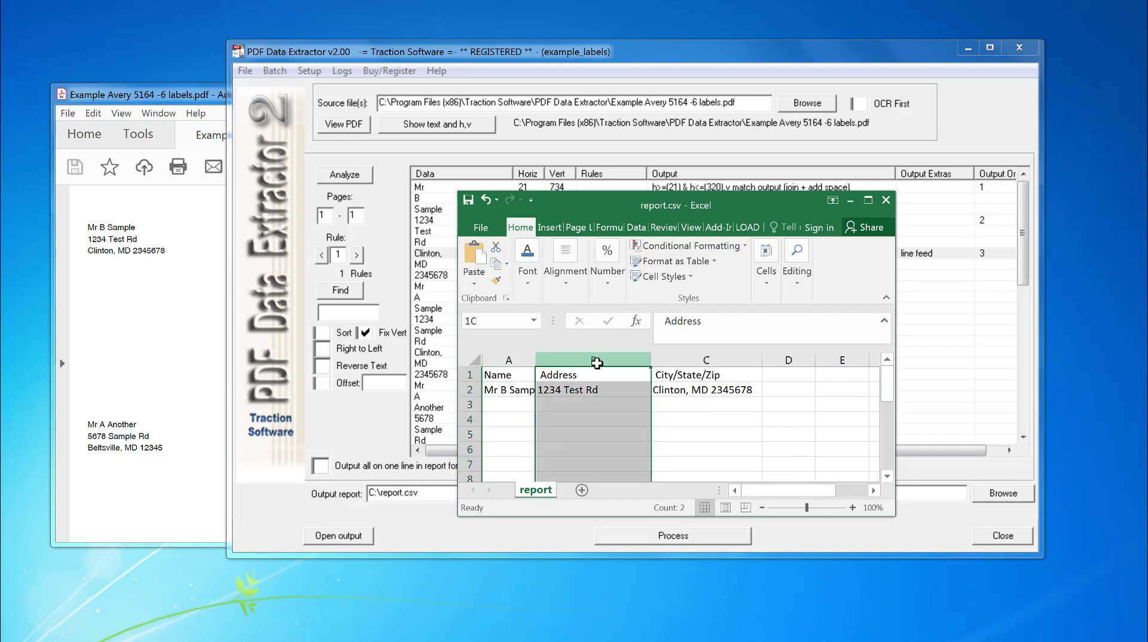
pyautogui.moveTo(540, 361); pyautogui.dragTo(621, 365)
pyautogui.moveTo(536, 361); pyautogui.dragTo(615, 361)
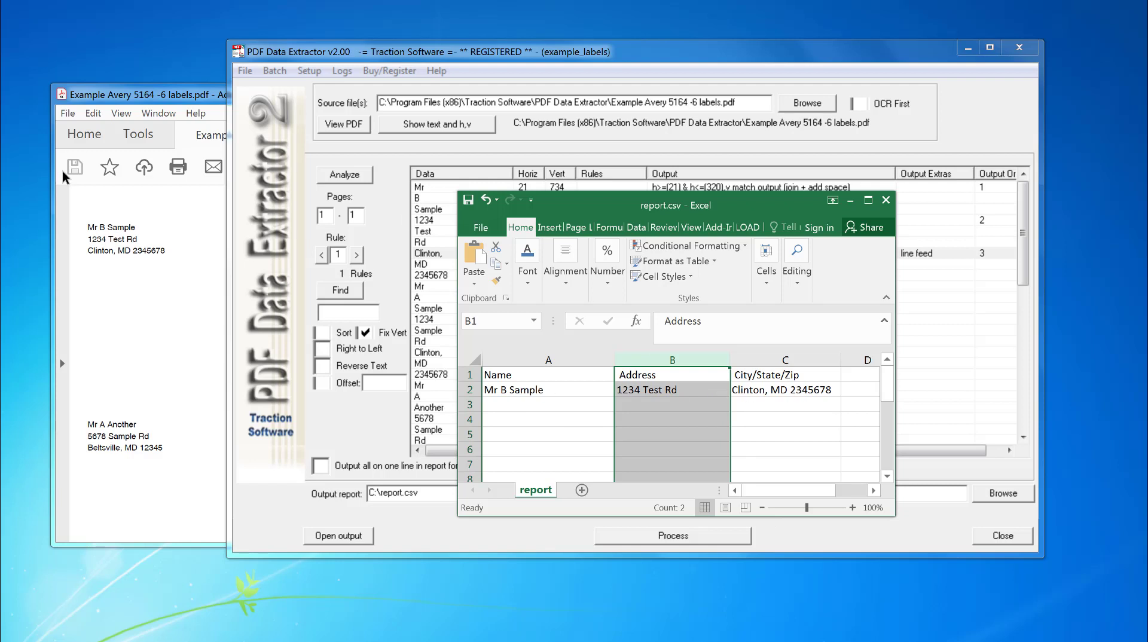
# Check the label layout in Adobe Acrobat Reader, close the Excel report without saving, and return to PDF Data Extractor.
pyautogui.click(96, 192)
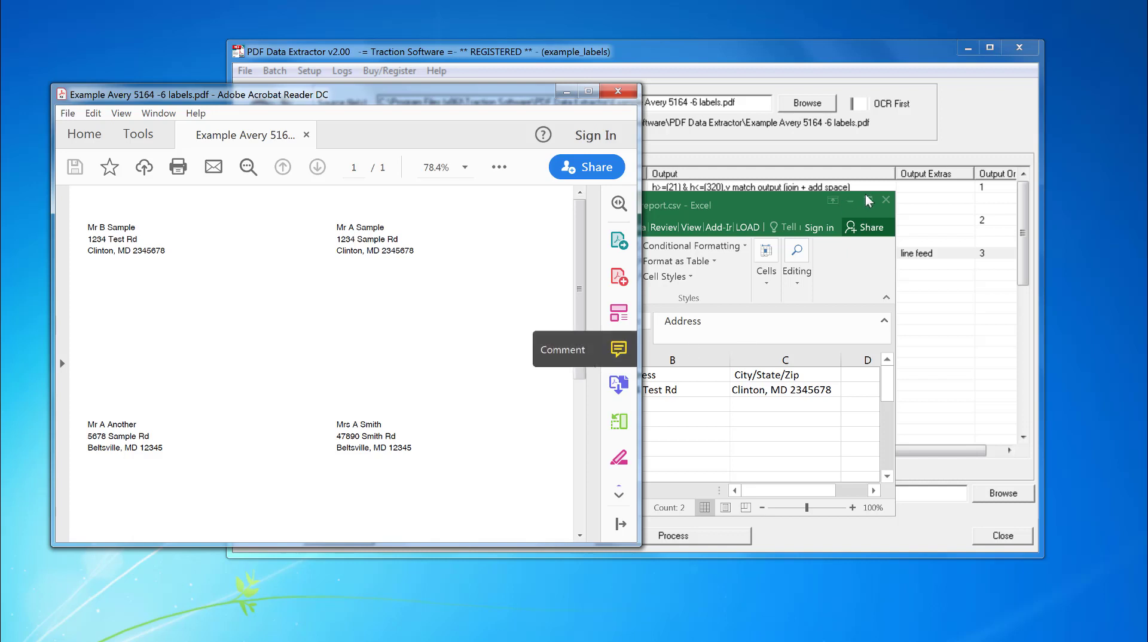
pyautogui.click(886, 200)
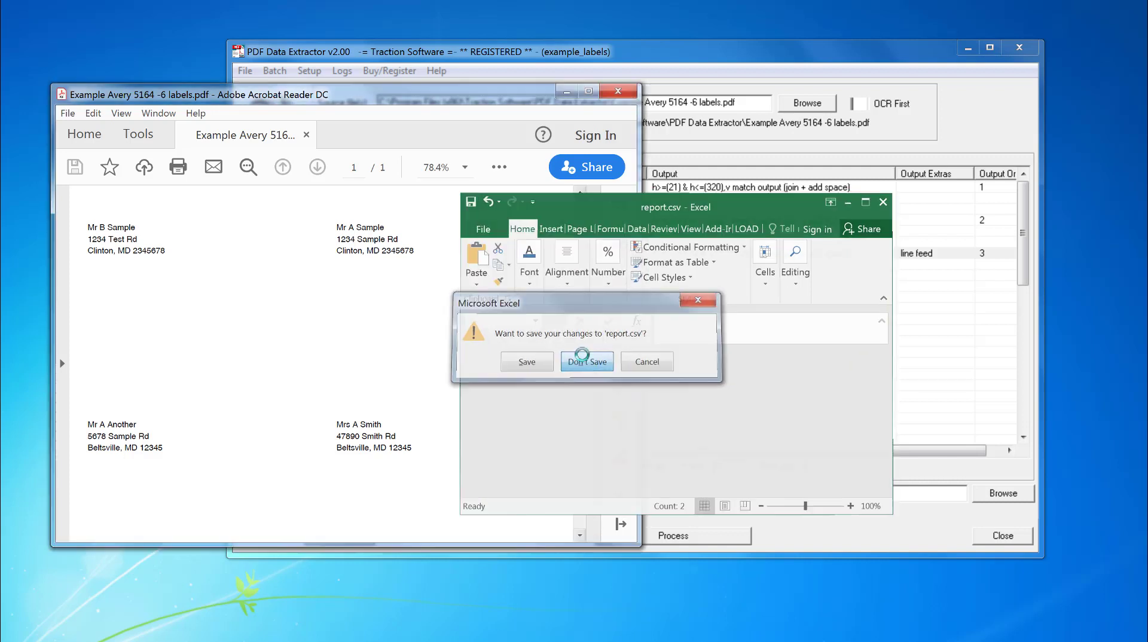
pyautogui.click(582, 355)
pyautogui.click(1027, 267)
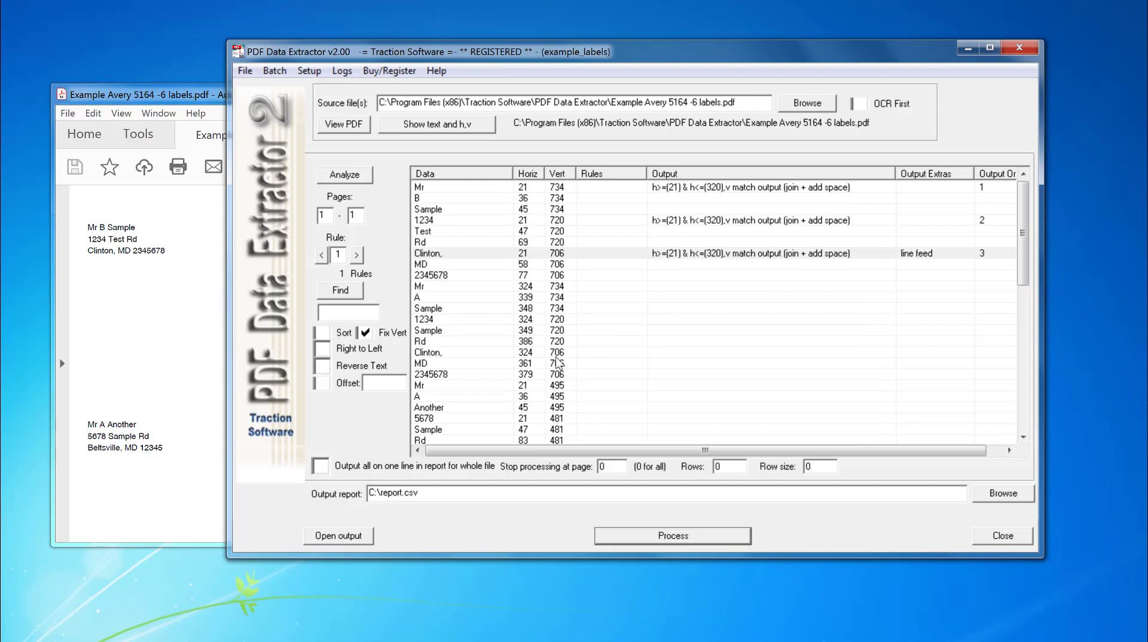
# Set the second label's "Mr" row to h>=(n) & h<=(n),v match output (join + add space) with the range 324 to 999.
pyautogui.click(653, 286)
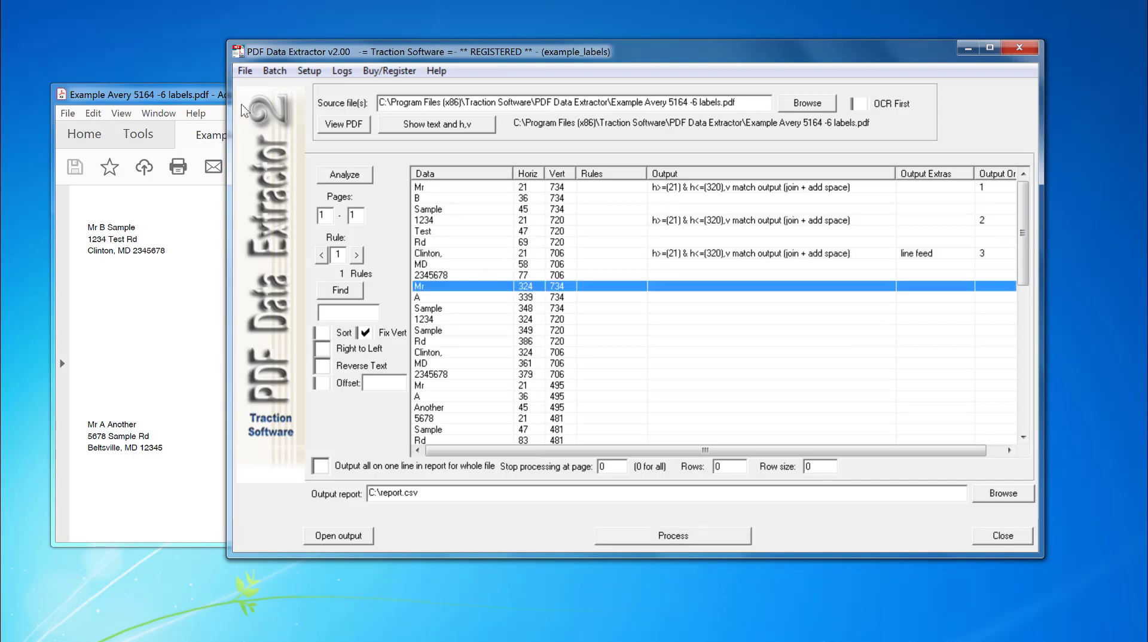
pyautogui.rightClick(662, 292)
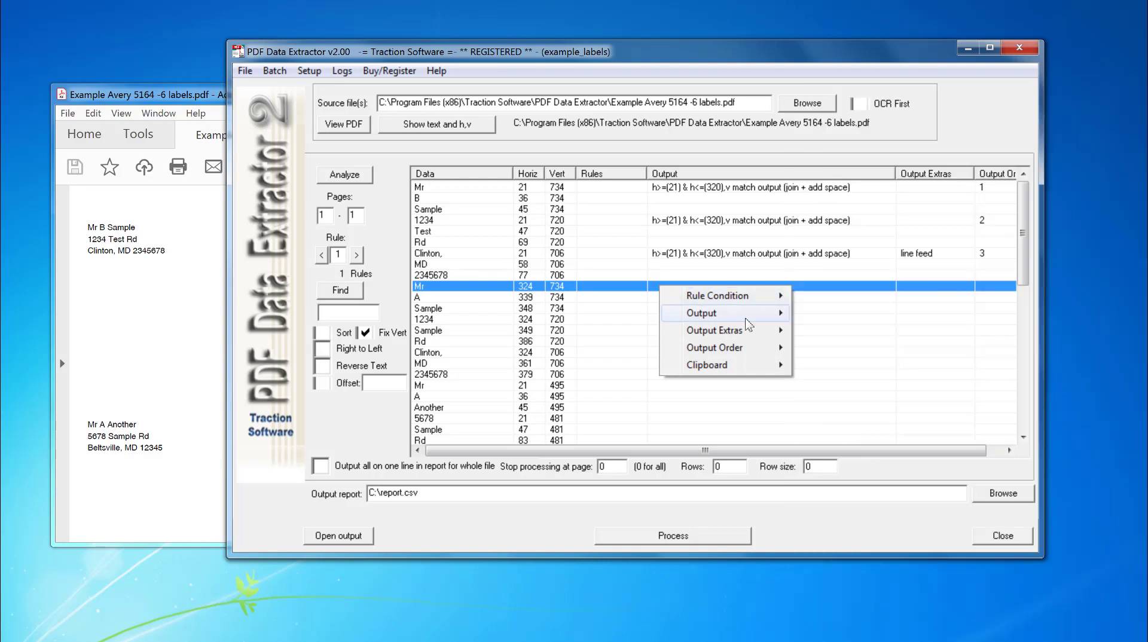
pyautogui.moveTo(730, 313)
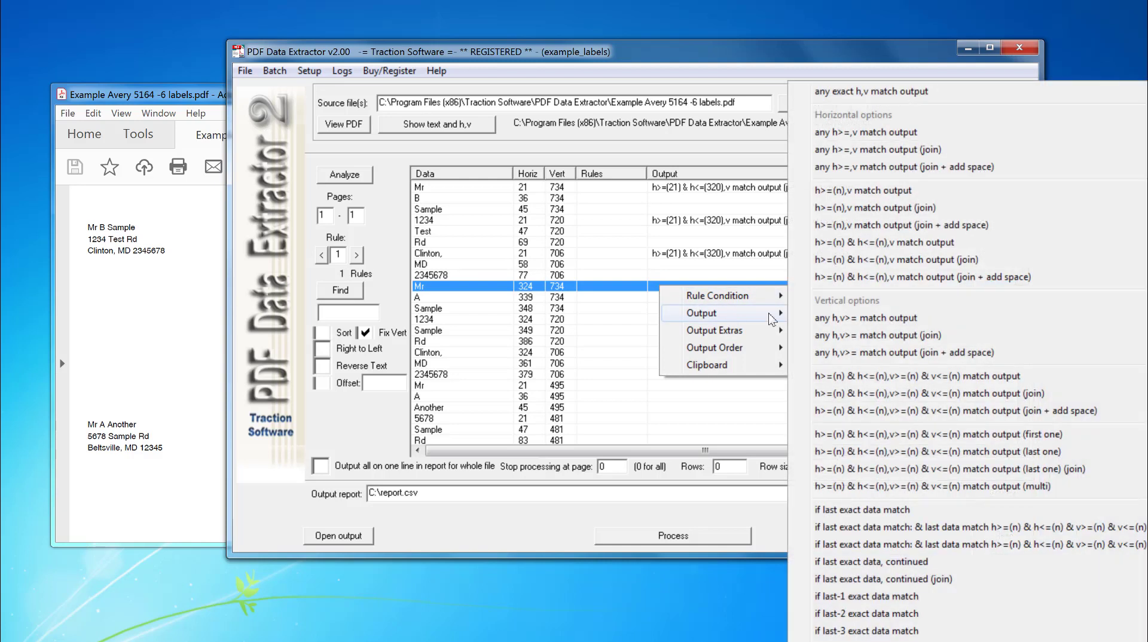
pyautogui.click(960, 279)
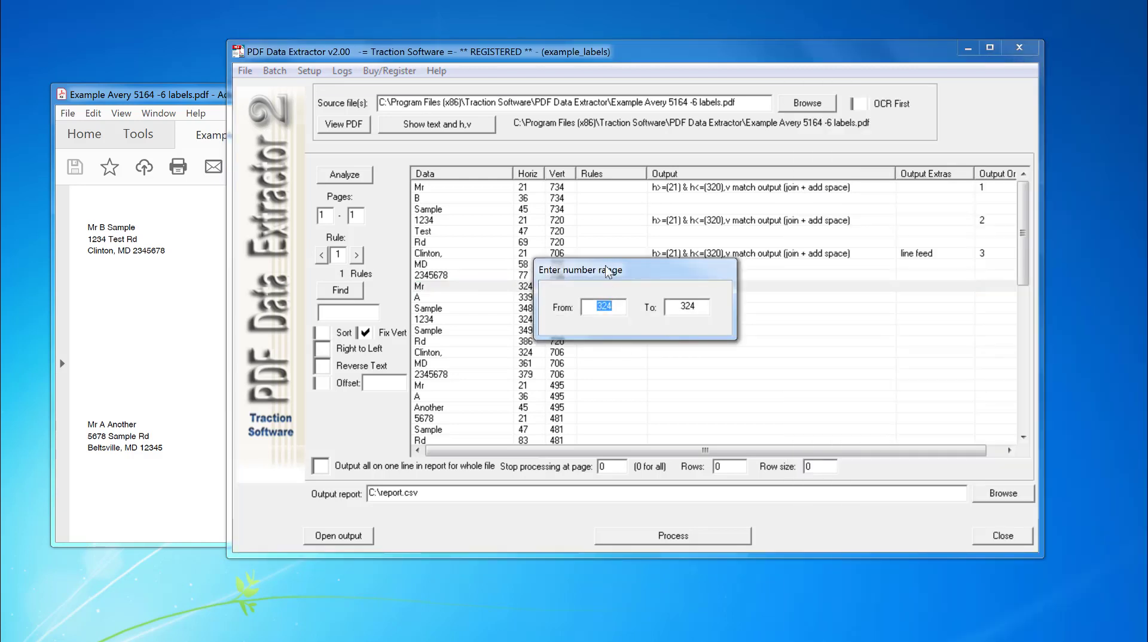
pyautogui.moveTo(608, 271); pyautogui.dragTo(746, 299)
pyautogui.press('Tab')
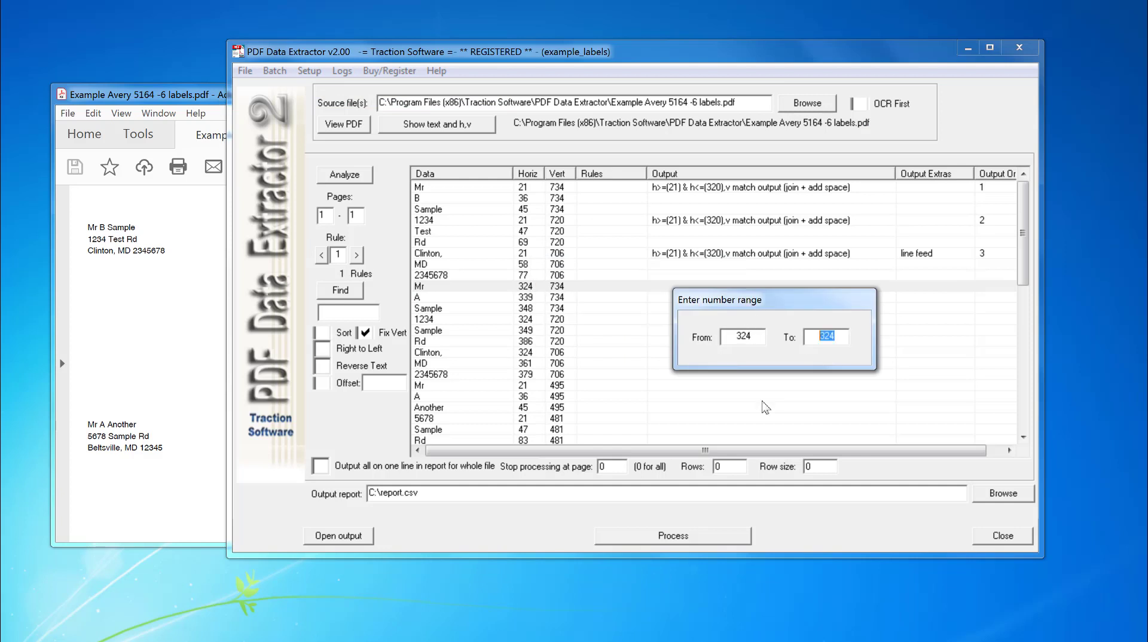
pyautogui.write('999')
pyautogui.press('Return')
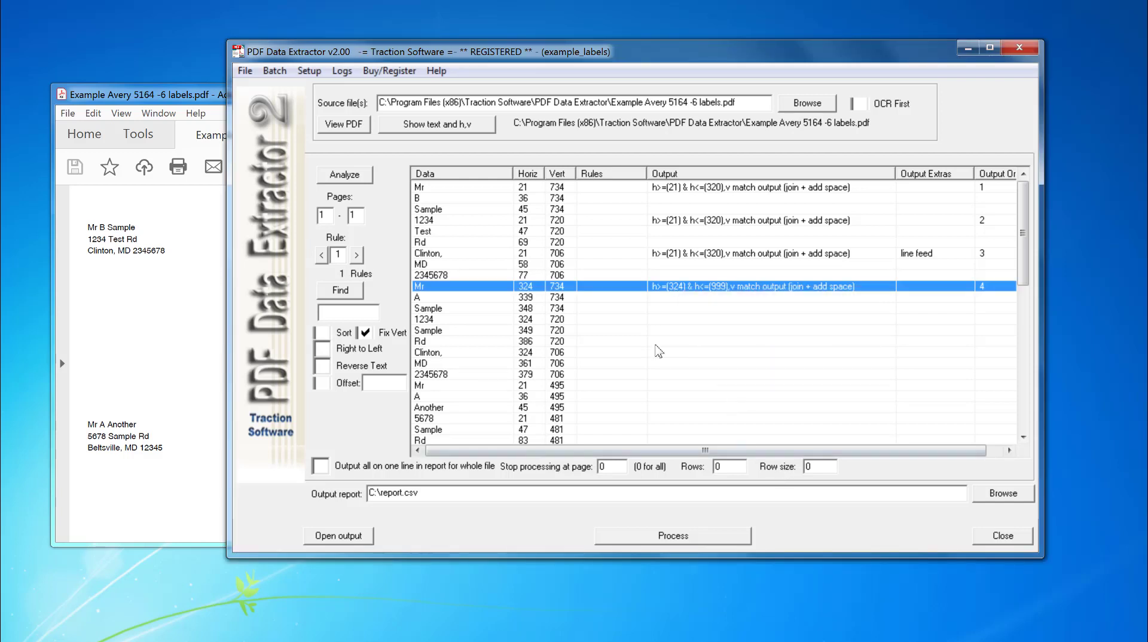
# Set the second label's "1234" row to h>=(n) & h<=(n),v match output (join + add space) with the range 324 to 999.
pyautogui.click(484, 335)
pyautogui.click(486, 320)
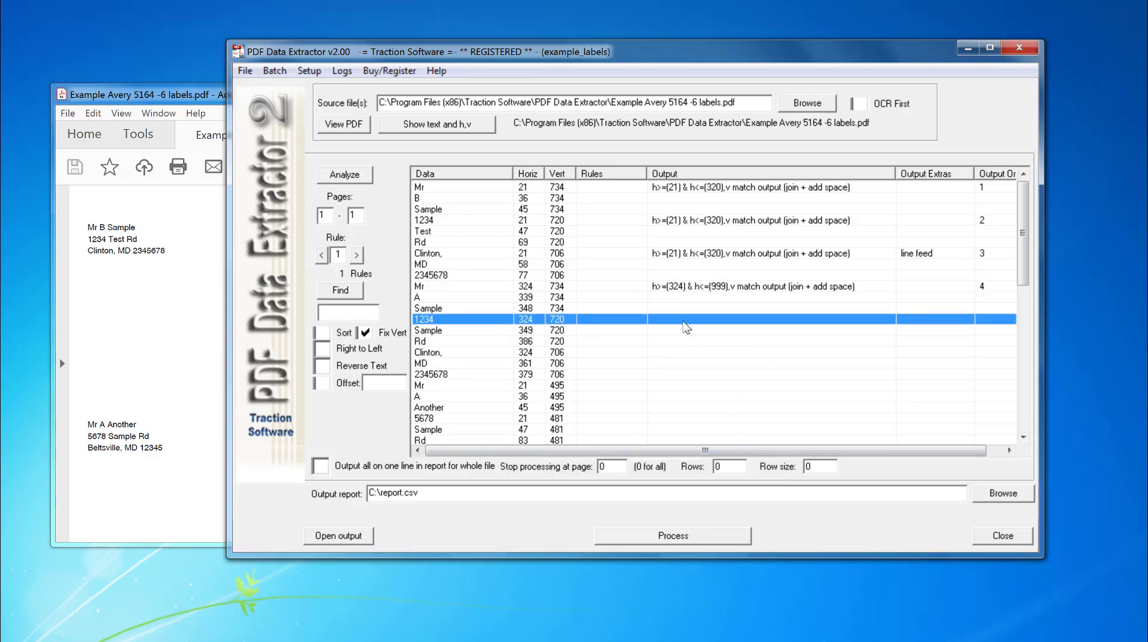
pyautogui.rightClick(670, 321)
pyautogui.moveTo(702, 347)
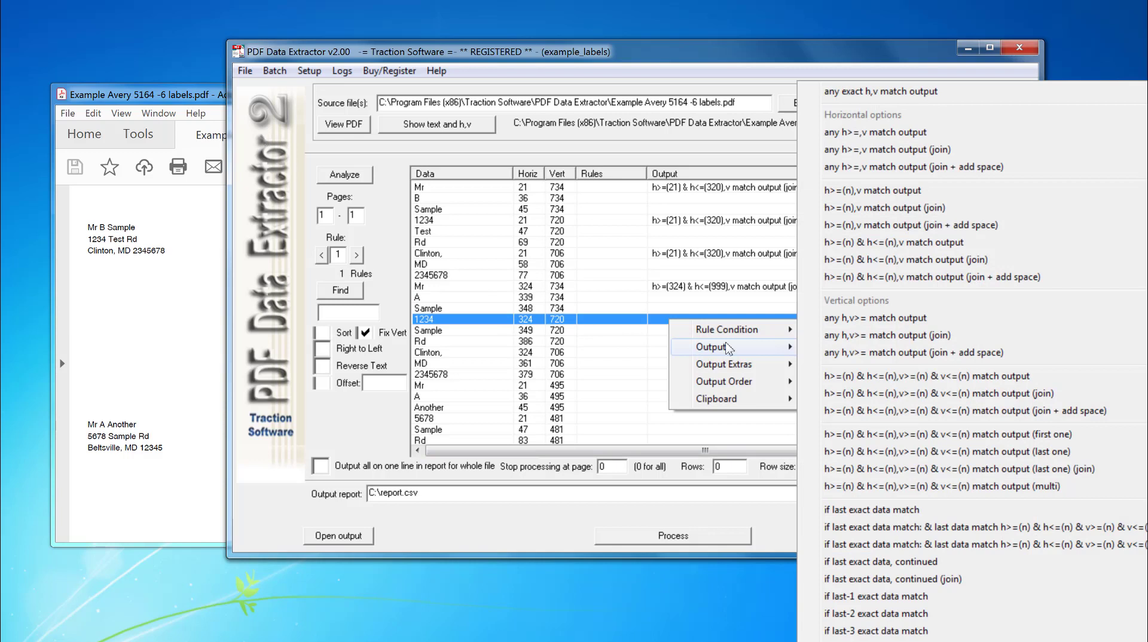
pyautogui.click(897, 277)
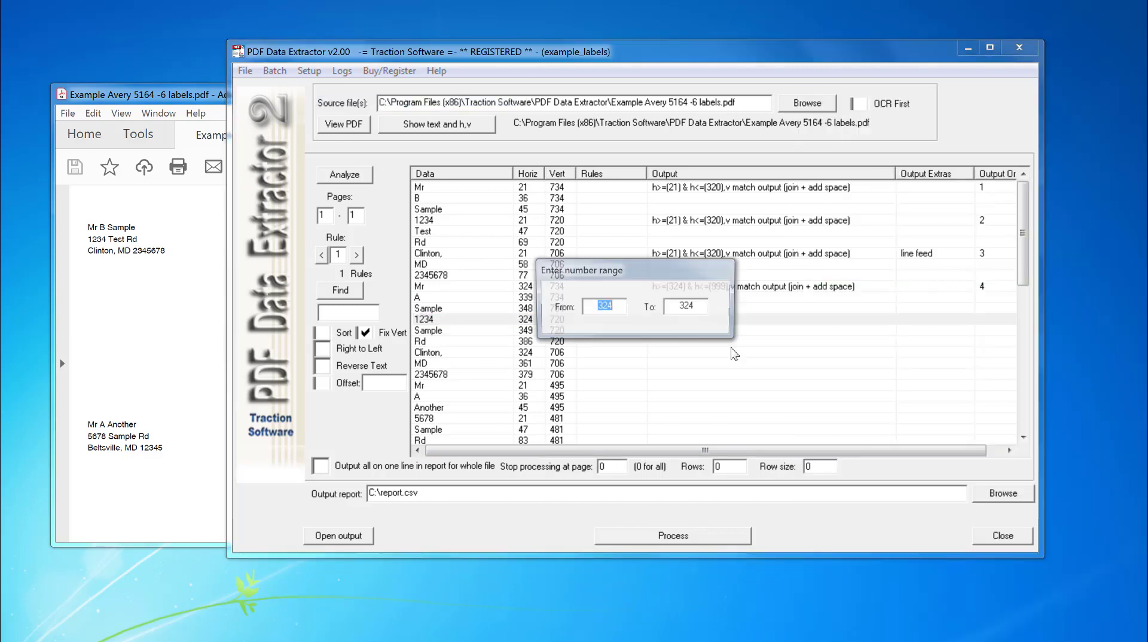
pyautogui.press('Tab')
pyautogui.write('9')
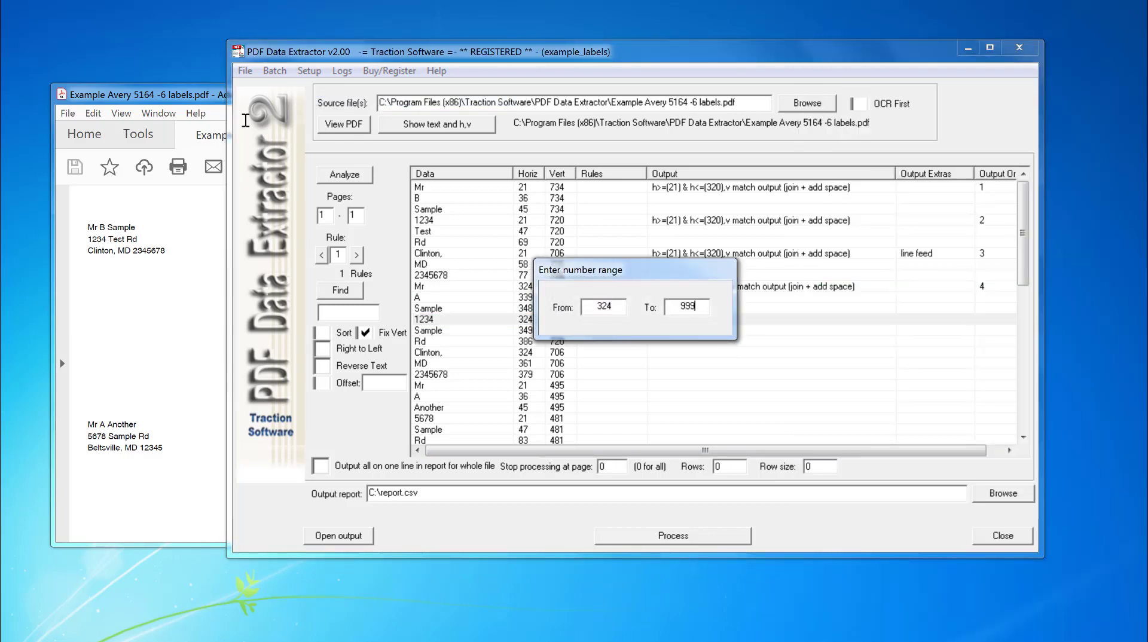
pyautogui.press('Return')
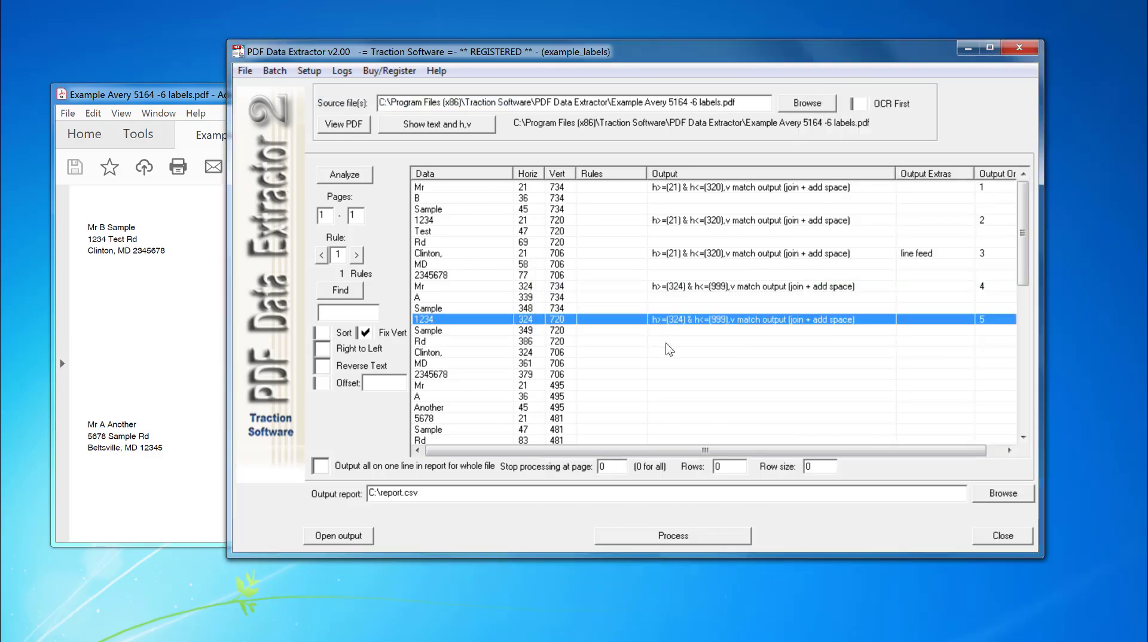
# Check the second label in Acrobat Reader and set its "Clinton," row to h>=(n) & h<=(n),v match output (join + add space), range 324 to 999.
pyautogui.click(203, 100)
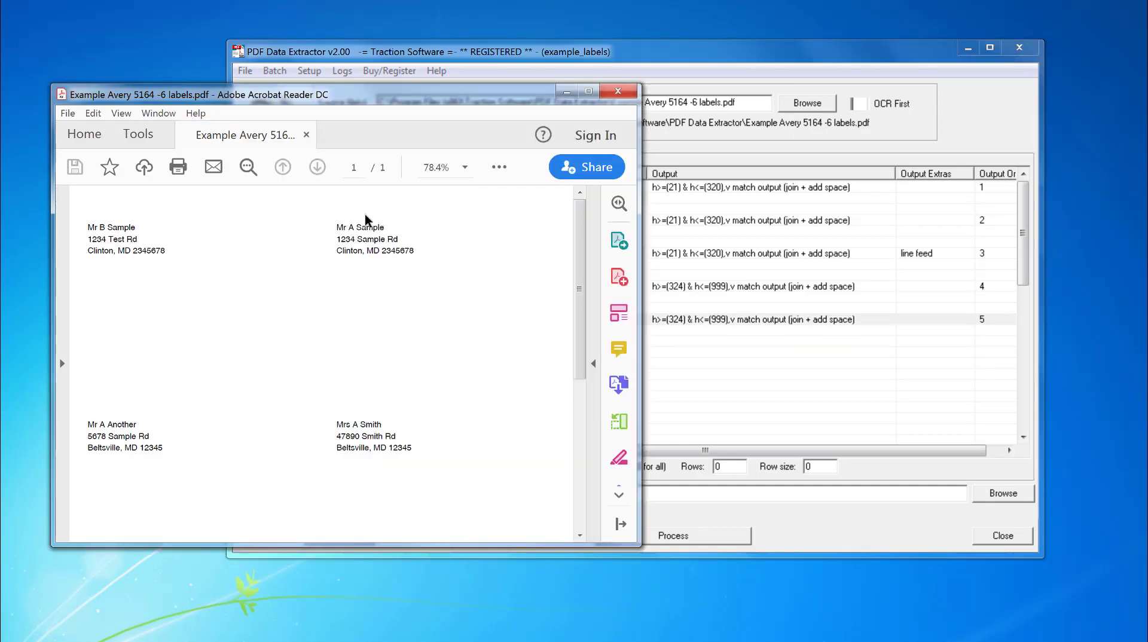
pyautogui.click(818, 65)
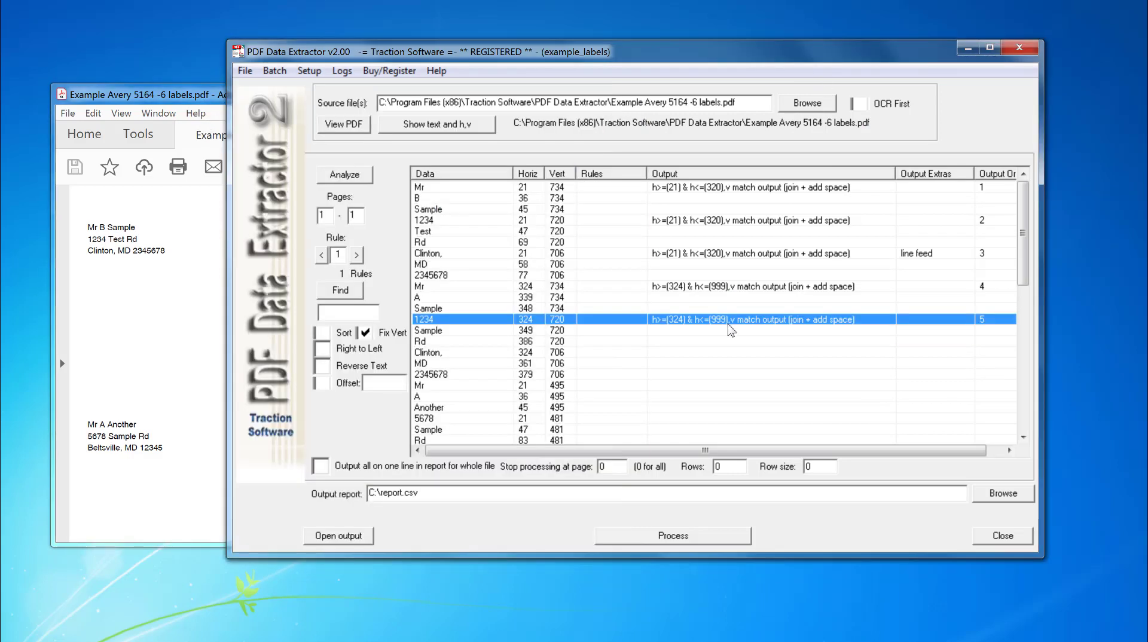
pyautogui.click(713, 352)
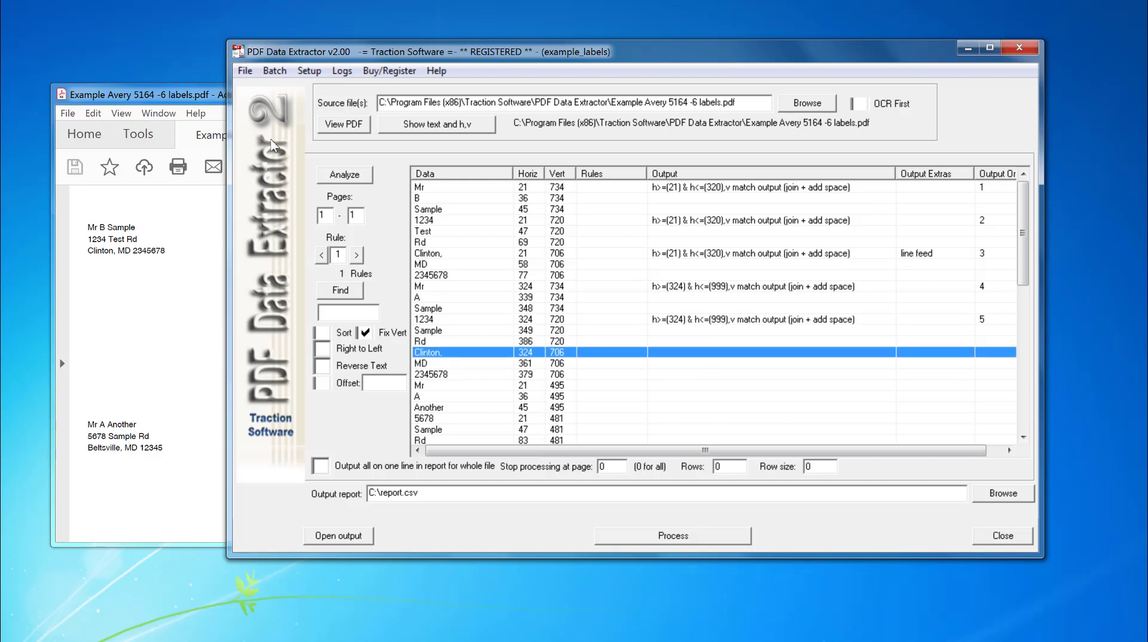
pyautogui.rightClick(661, 351)
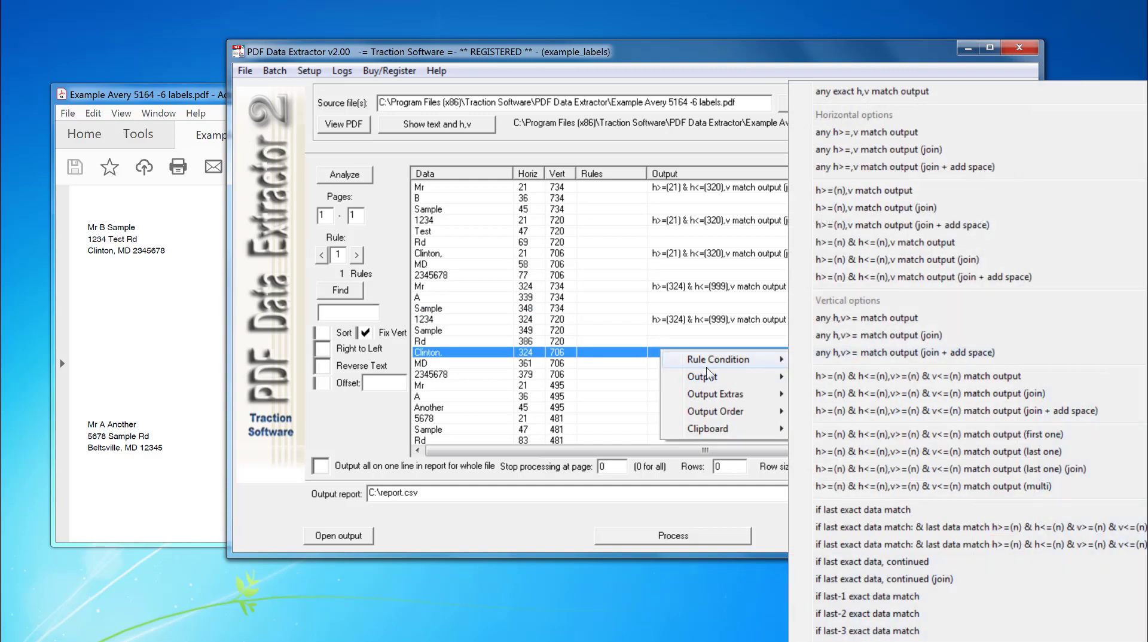
pyautogui.moveTo(731, 377)
pyautogui.click(918, 277)
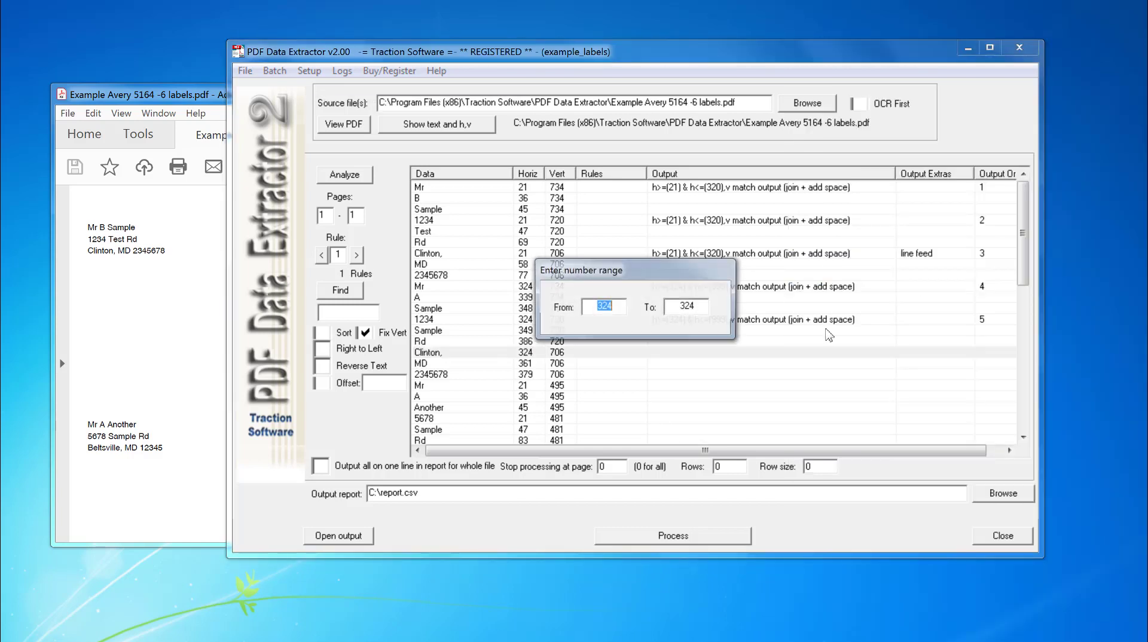
pyautogui.press('Tab')
pyautogui.write('9')
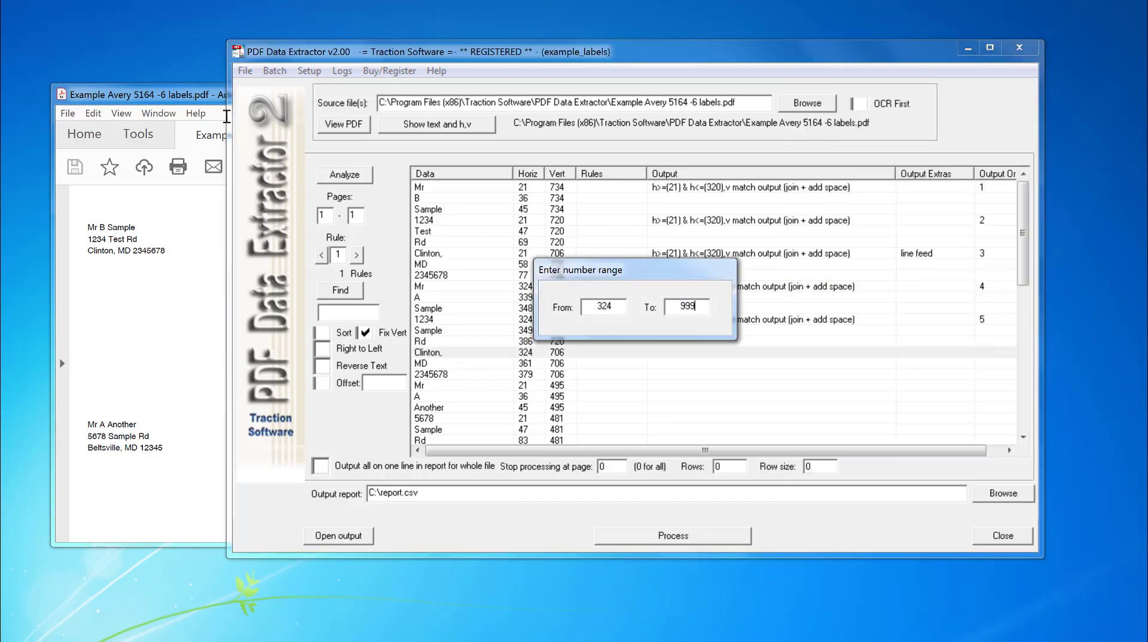
pyautogui.press('Return')
# Add the Line Feed output extra to the second label's "Clinton," row.
pyautogui.rightClick(748, 352)
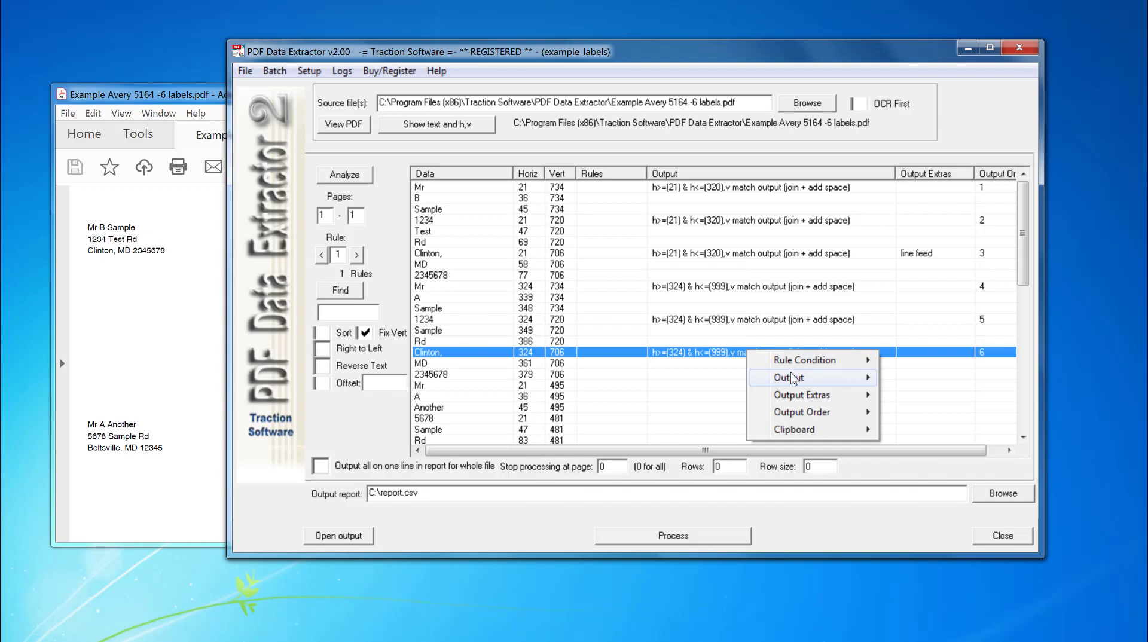
pyautogui.moveTo(803, 395)
pyautogui.click(920, 396)
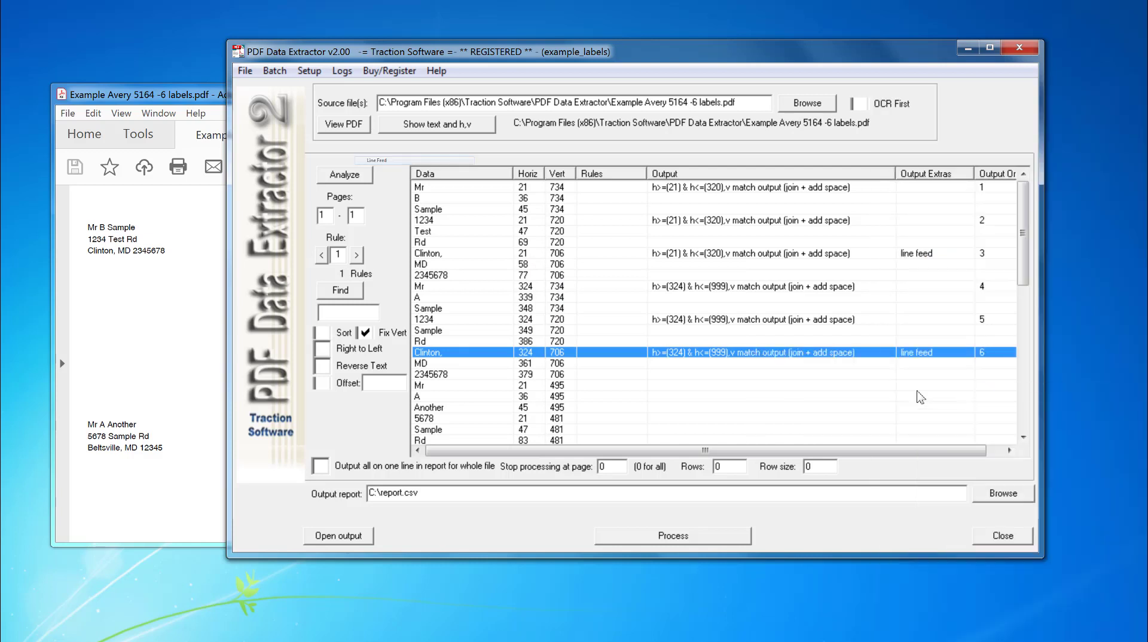
# Process the PDF, open the report in Excel, and widen the window and its Name, Address and City/State/Zip columns.
pyautogui.click(728, 538)
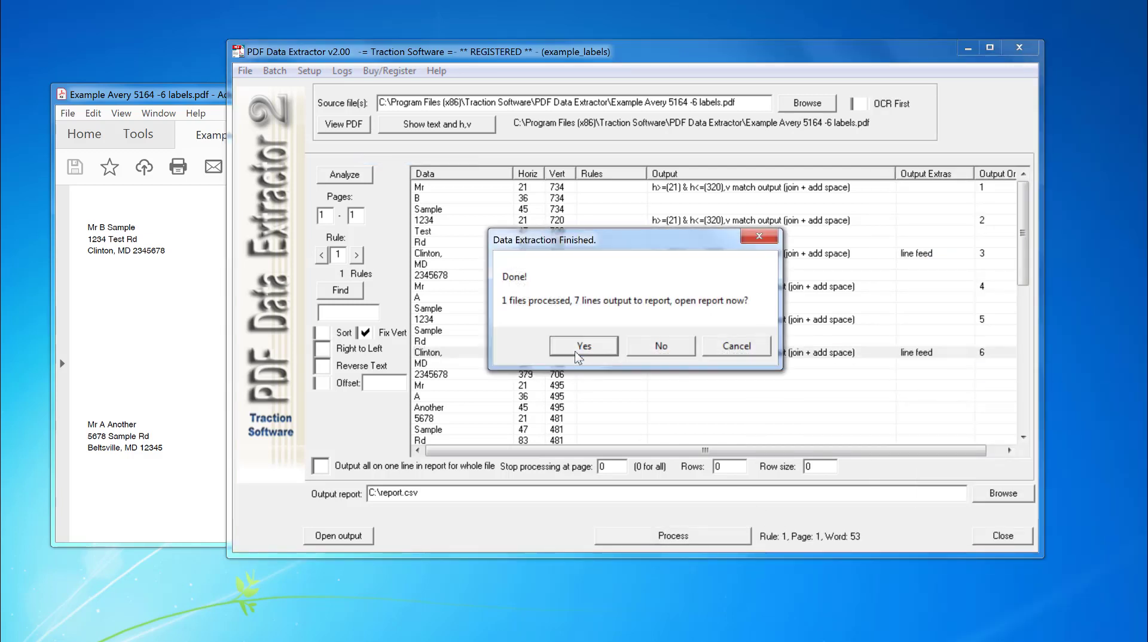
pyautogui.click(577, 346)
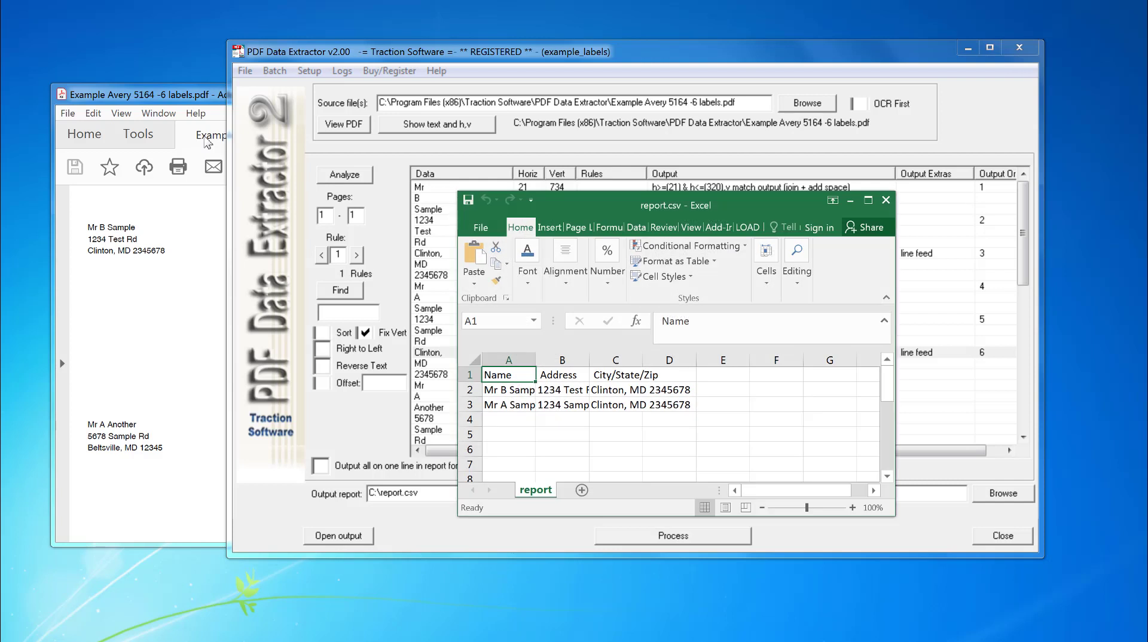
pyautogui.moveTo(590, 360); pyautogui.dragTo(693, 360)
pyautogui.moveTo(537, 361); pyautogui.dragTo(626, 360)
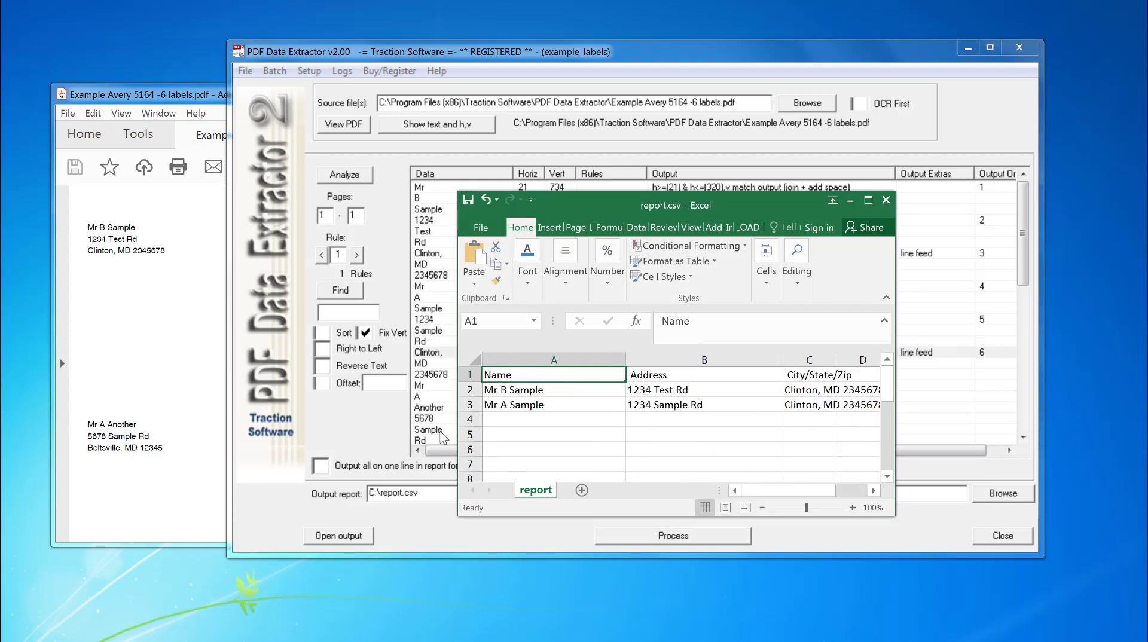
pyautogui.moveTo(895, 390); pyautogui.dragTo(984, 390)
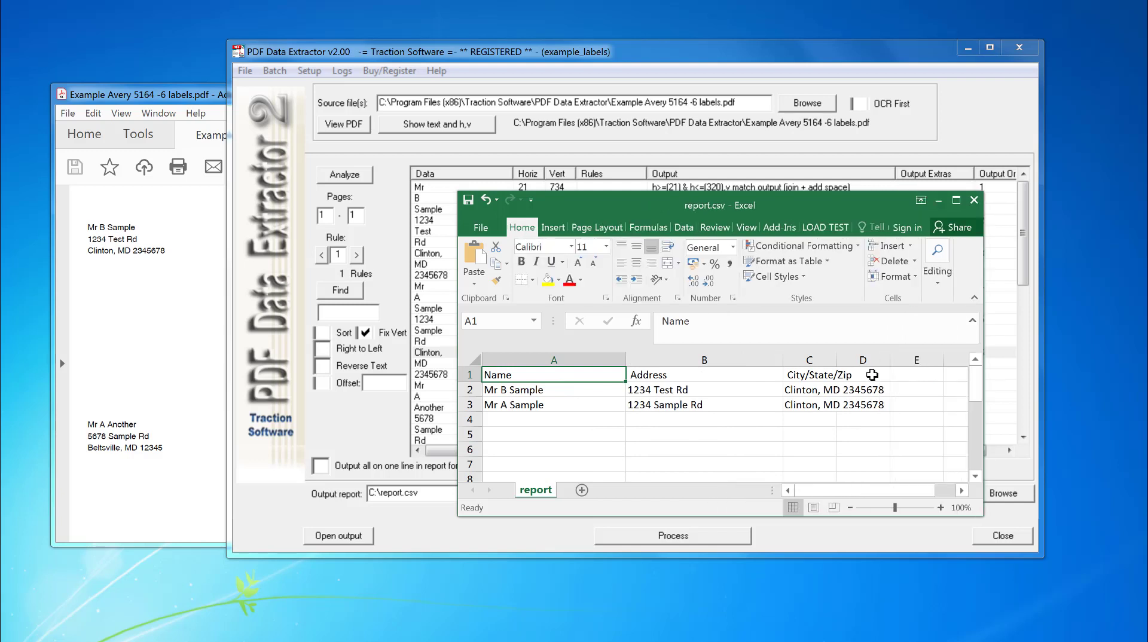
pyautogui.moveTo(838, 360); pyautogui.dragTo(903, 360)
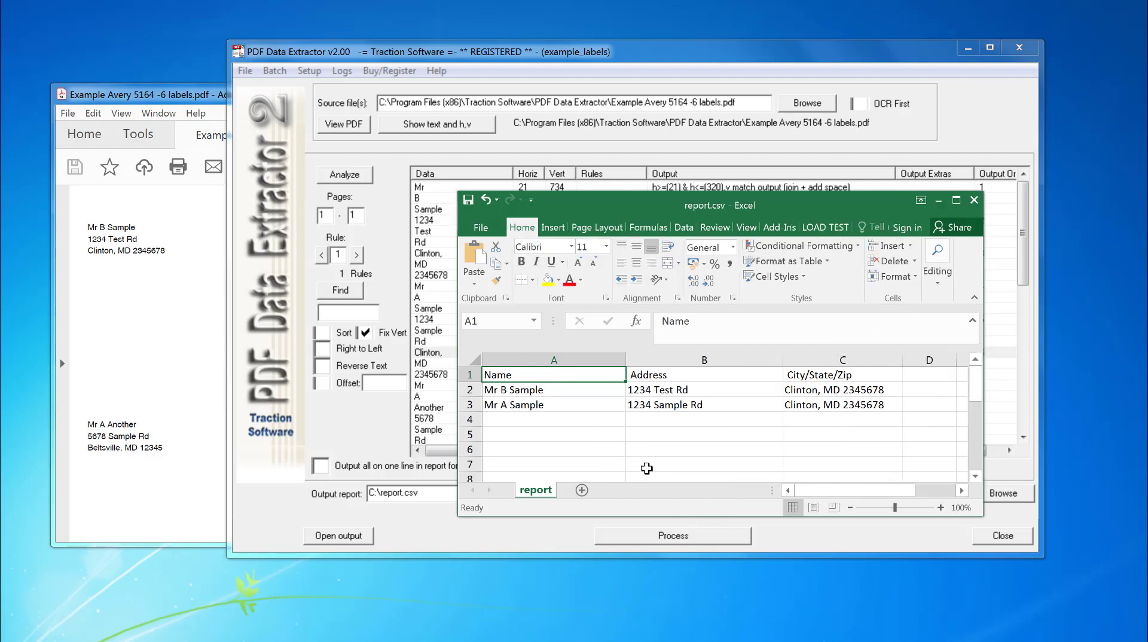
# Compare the Excel report with the labels in Adobe Acrobat Reader and close the report without saving.
pyautogui.click(177, 94)
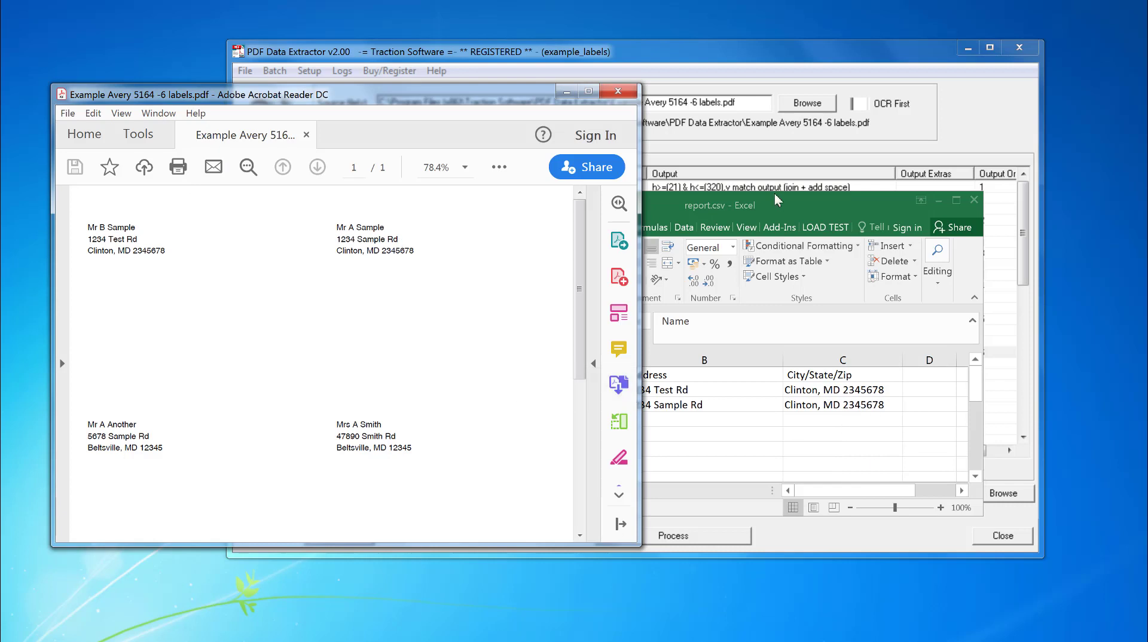
pyautogui.click(778, 213)
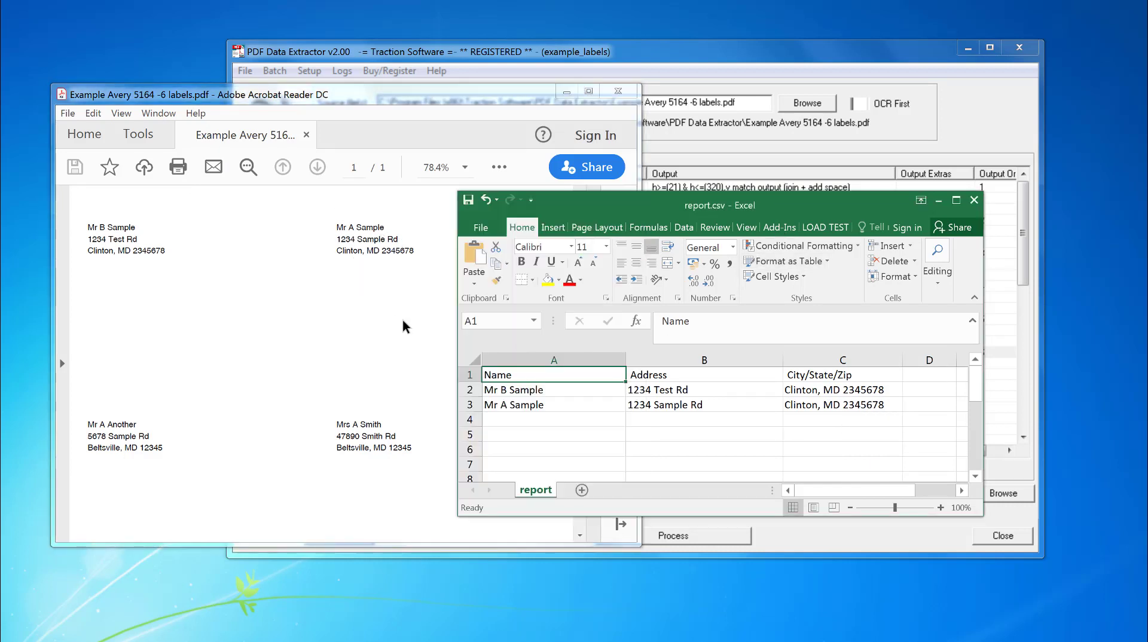
pyautogui.click(974, 200)
pyautogui.click(587, 363)
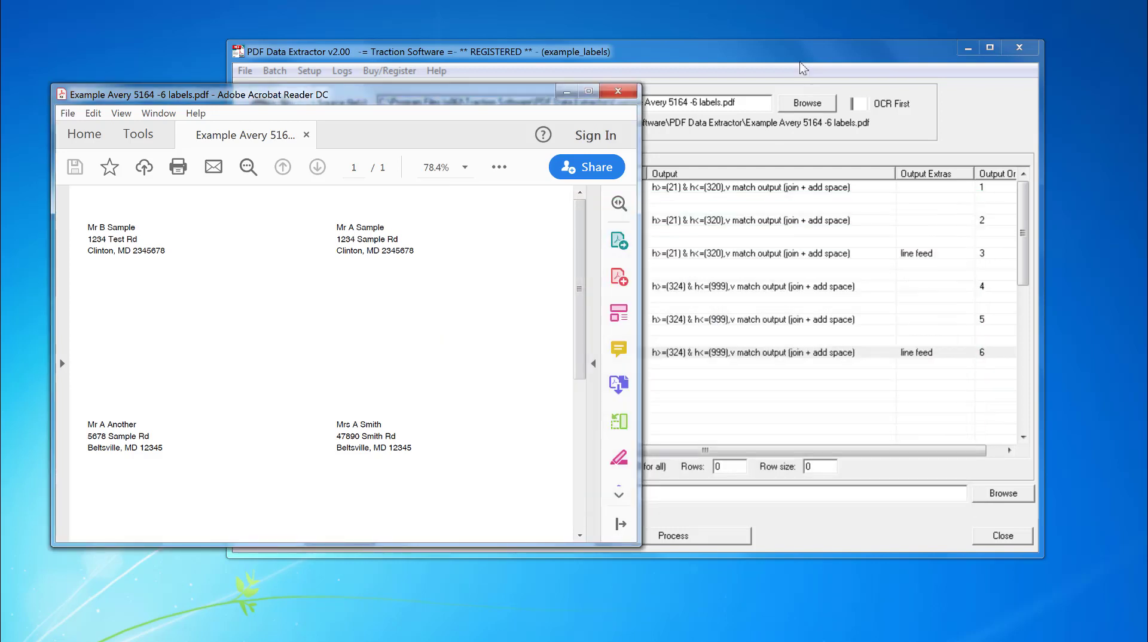
# Switch to PDF Data Extractor, load the example_labels.pde setup, and review its output rules through the last label.
pyautogui.click(892, 280)
pyautogui.click(245, 71)
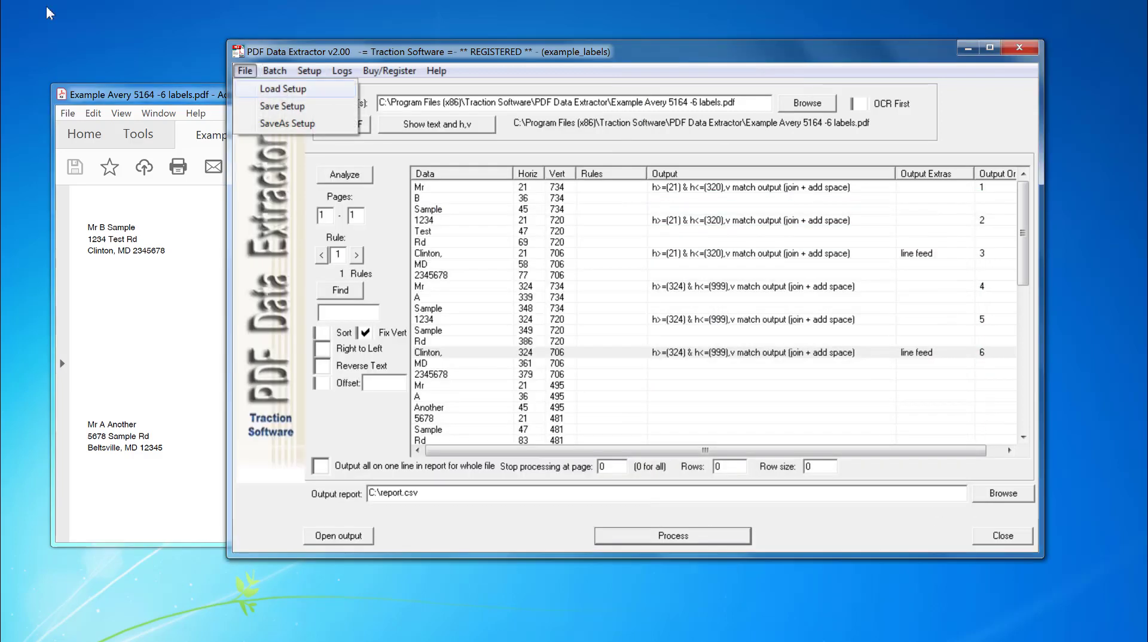
pyautogui.click(283, 88)
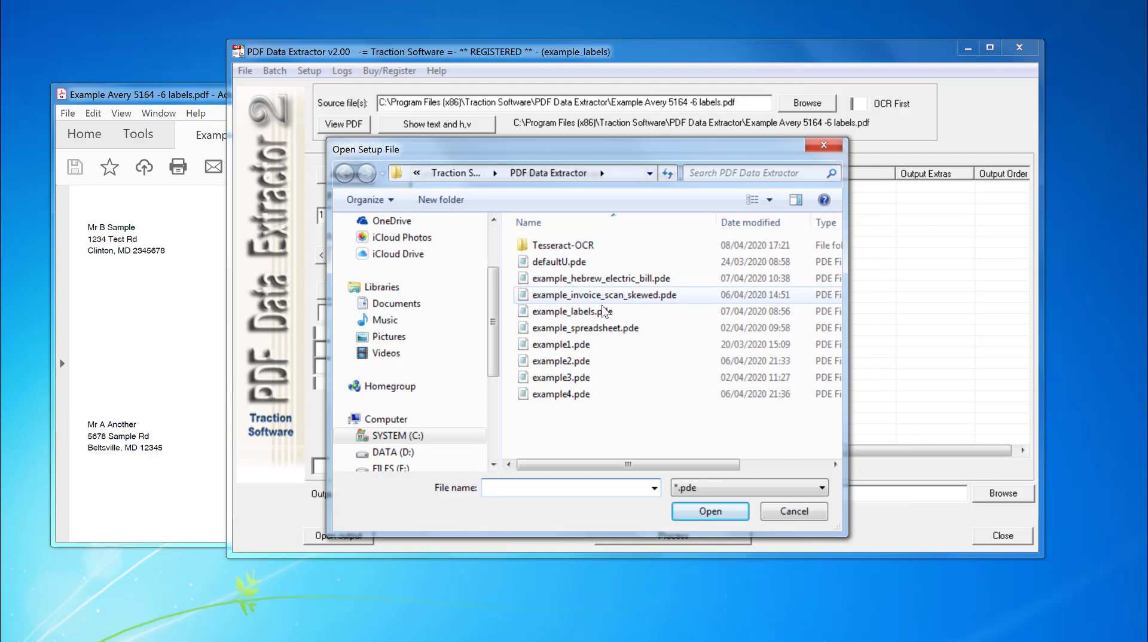
pyautogui.doubleClick(686, 311)
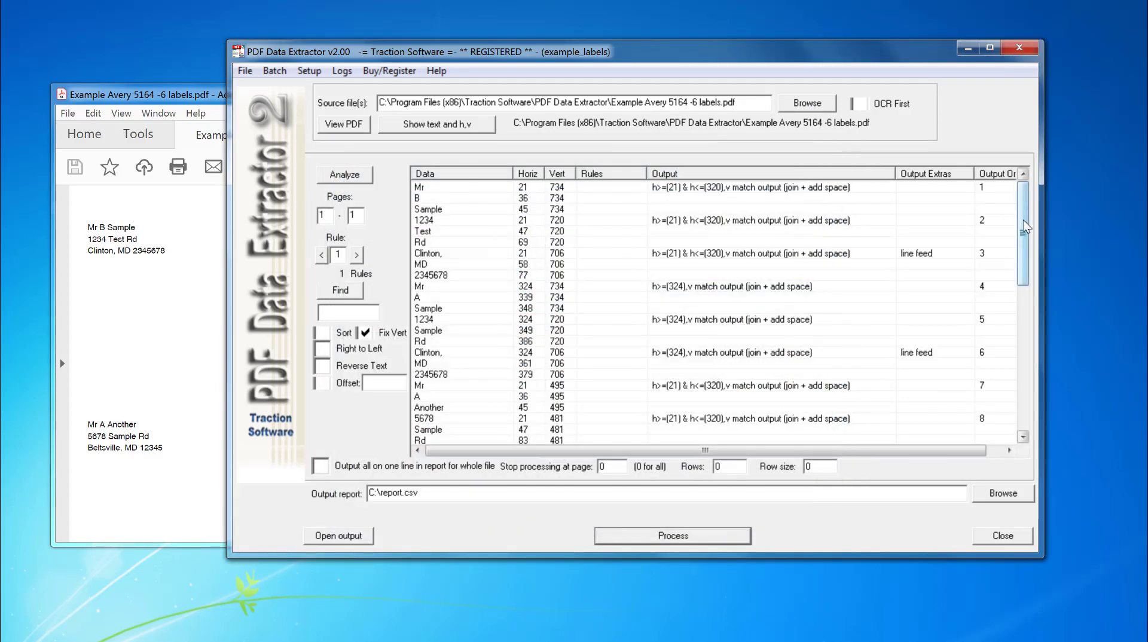
pyautogui.moveTo(1024, 220); pyautogui.dragTo(1006, 385)
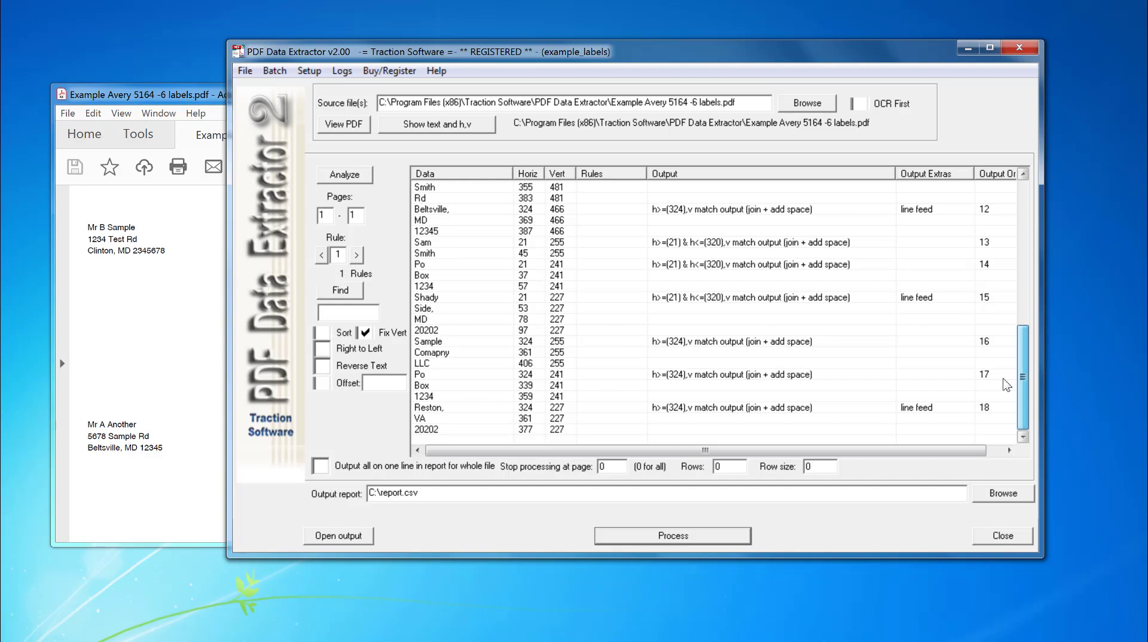
pyautogui.moveTo(1009, 366); pyautogui.dragTo(1017, 228)
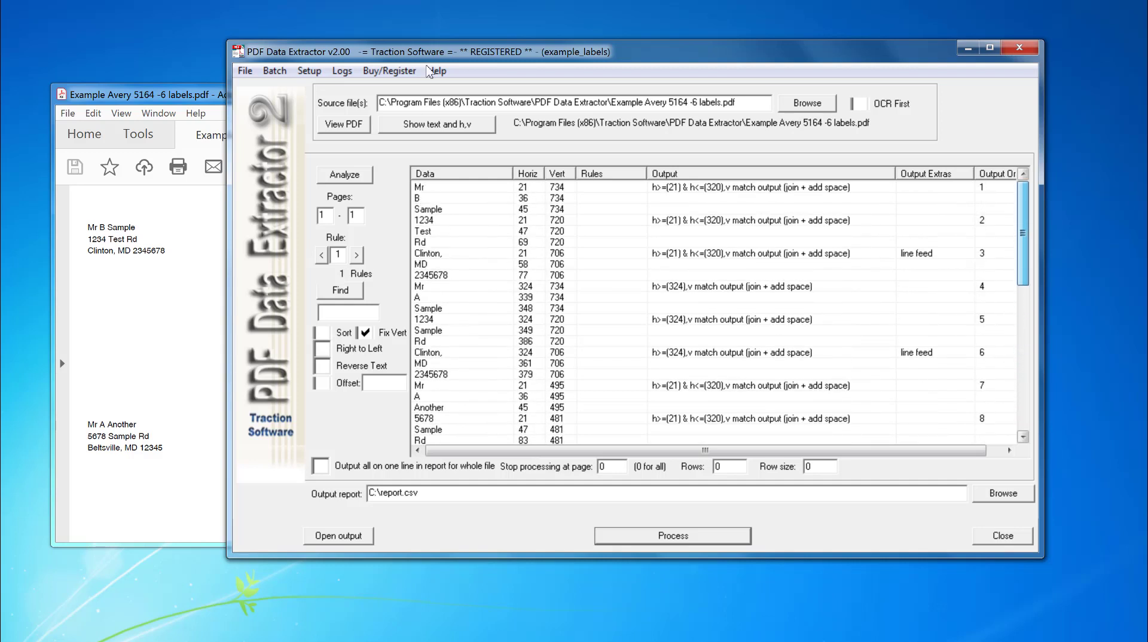
# Process the PDF with the loaded setup, view the resulting report in Excel, and close it.
pyautogui.click(724, 536)
pyautogui.click(658, 341)
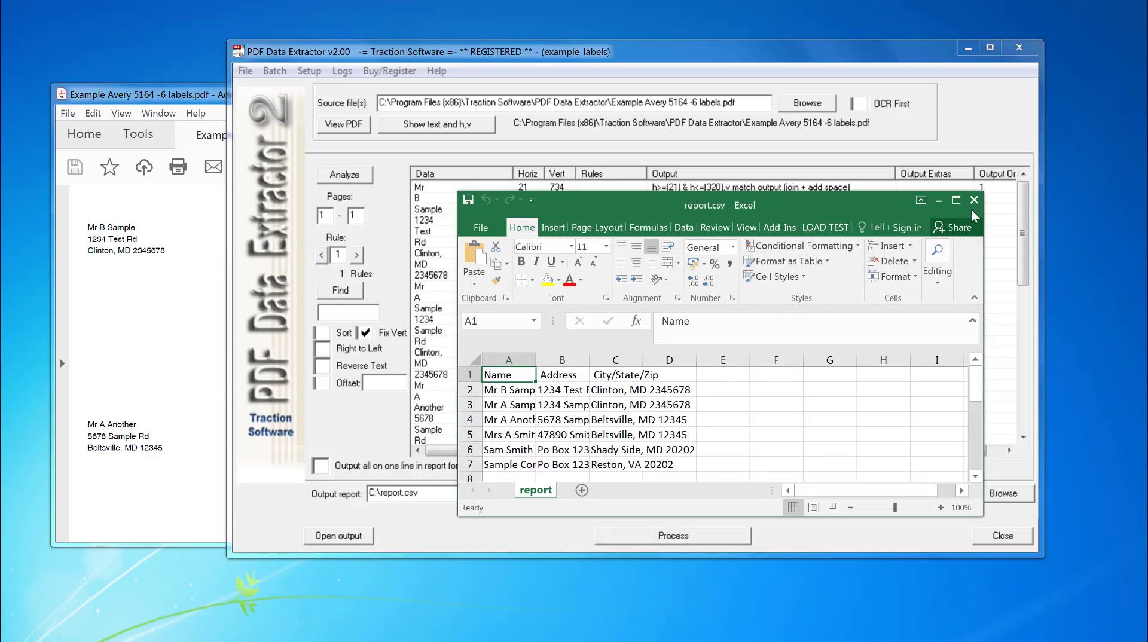
pyautogui.click(975, 201)
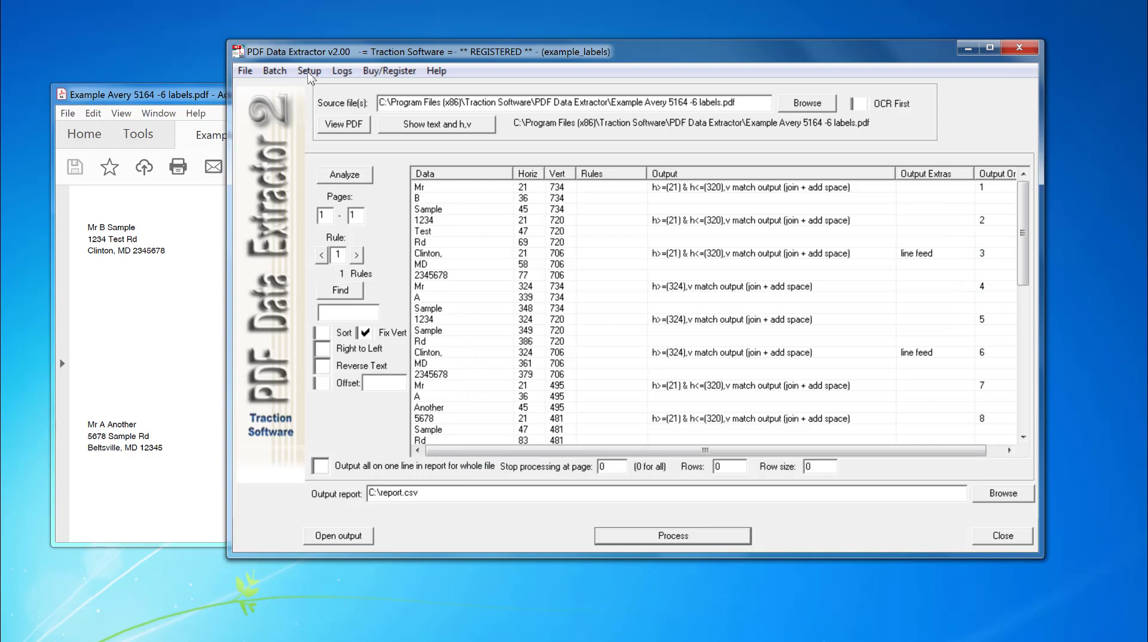
# Open the Prepare a List batch window to view it and close it without adding files.
pyautogui.click(275, 70)
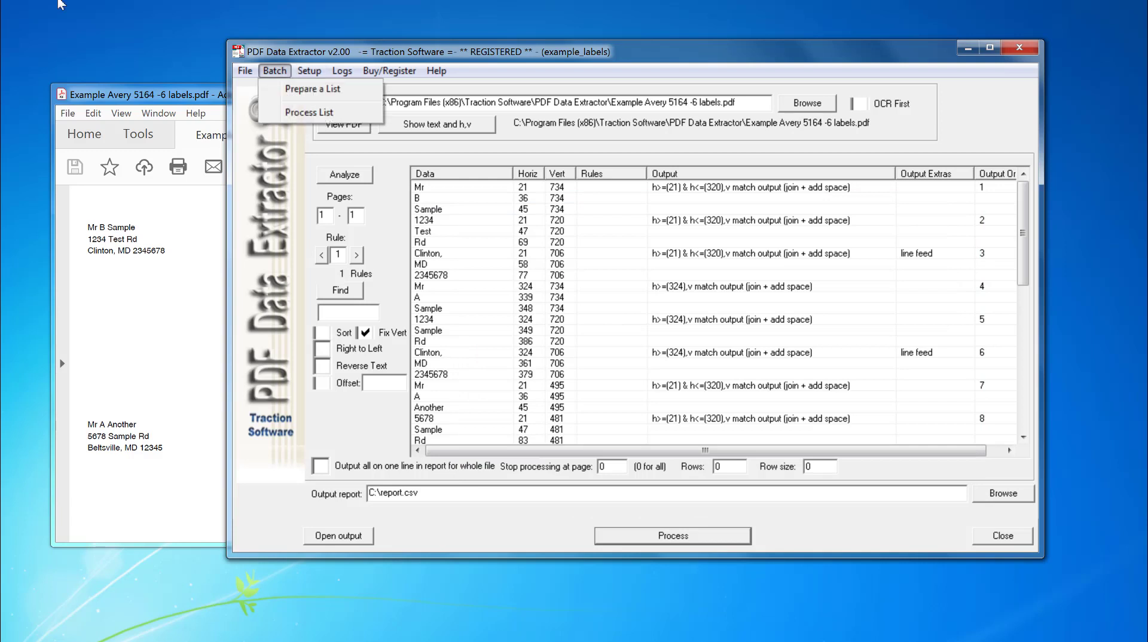
pyautogui.click(287, 91)
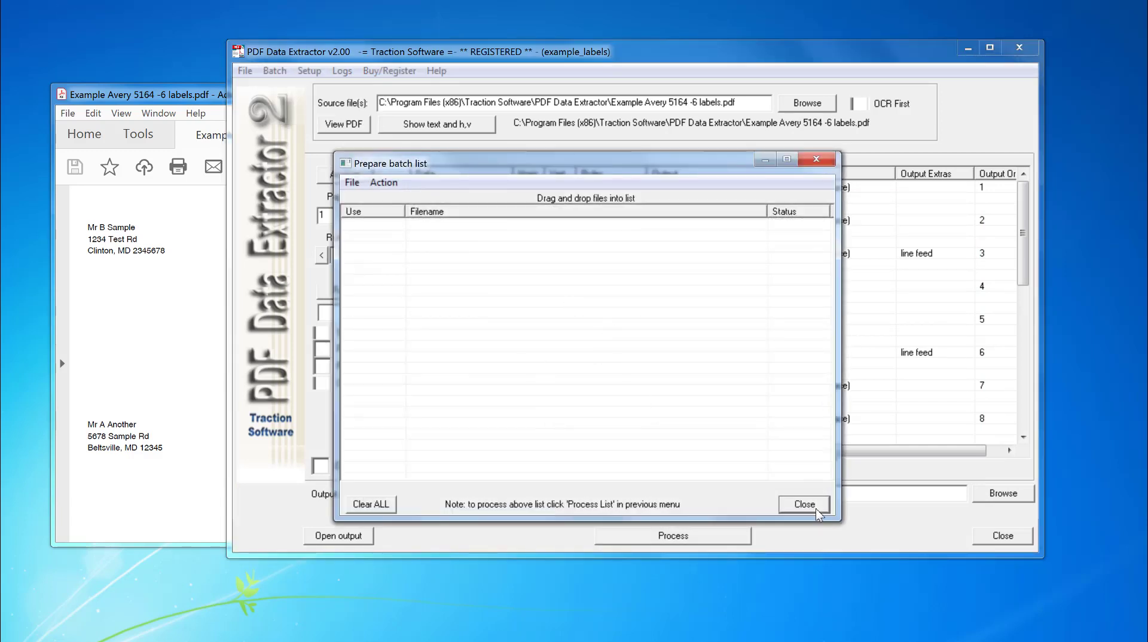
pyautogui.click(804, 504)
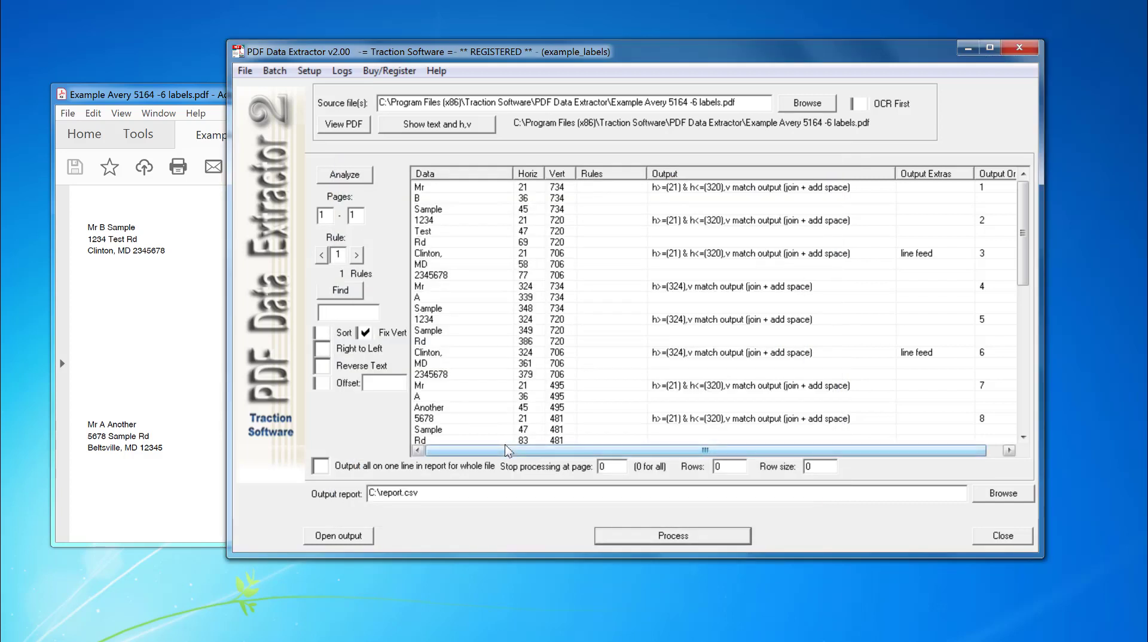